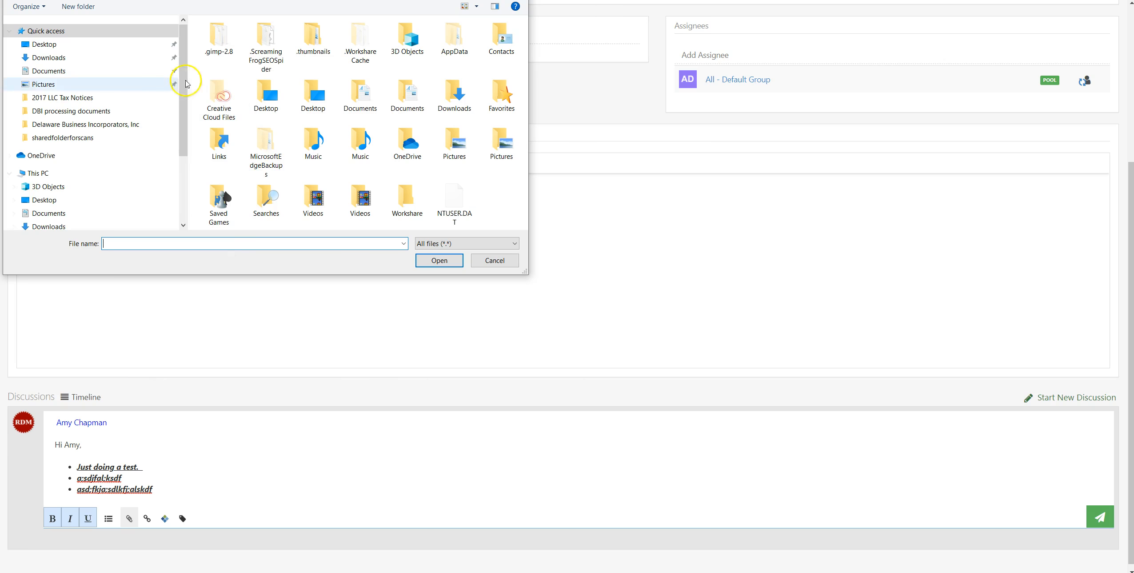
pyautogui.click(495, 261)
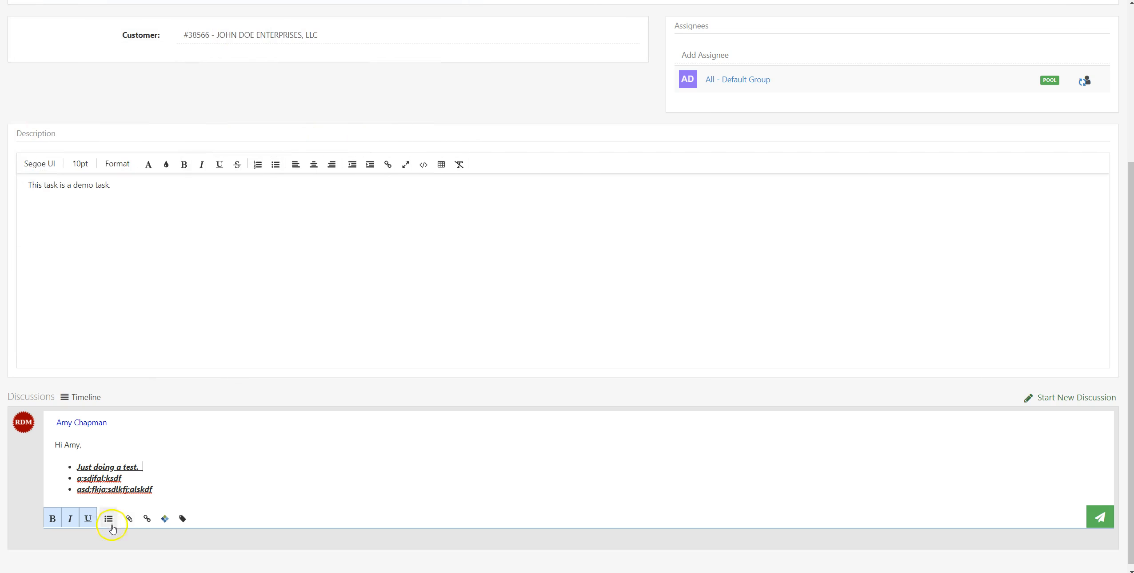
pyautogui.click(150, 518)
pyautogui.click(278, 489)
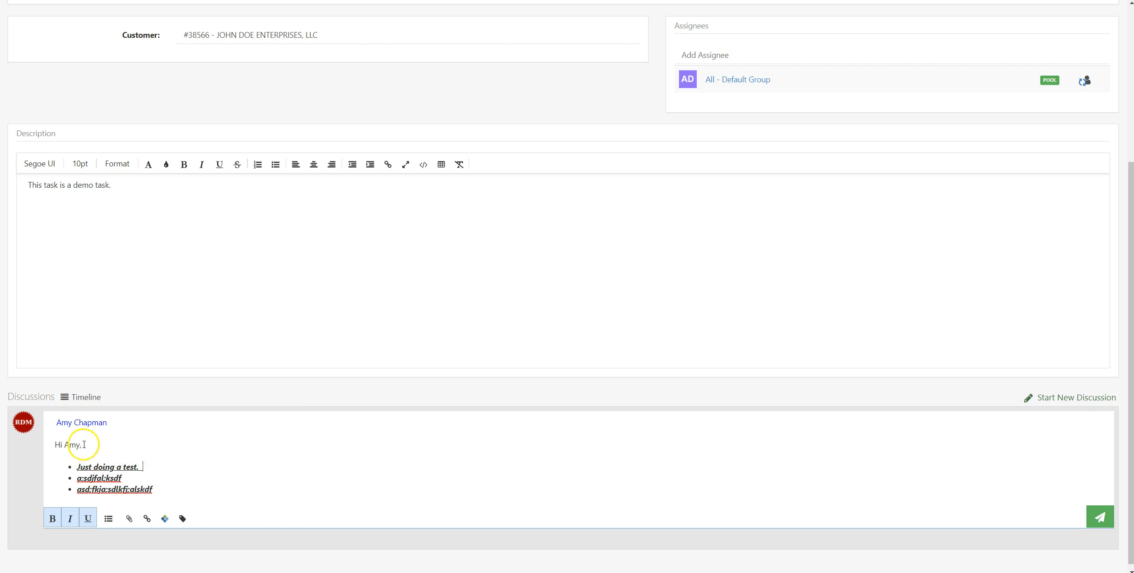
pyautogui.moveTo(158, 485); pyautogui.dragTo(71, 494)
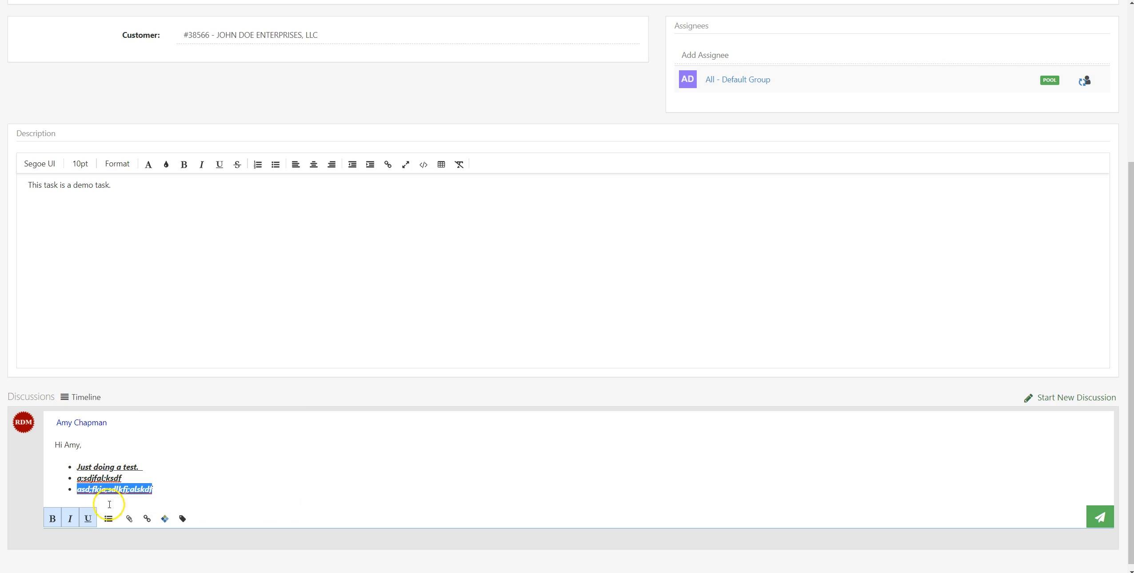
pyautogui.click(148, 518)
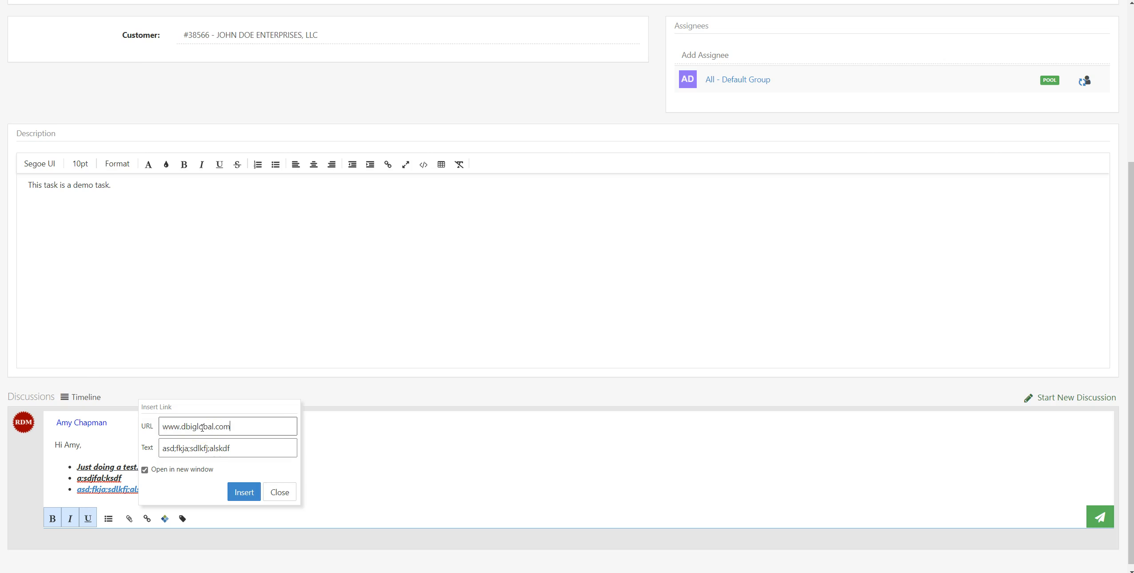
pyautogui.click(244, 492)
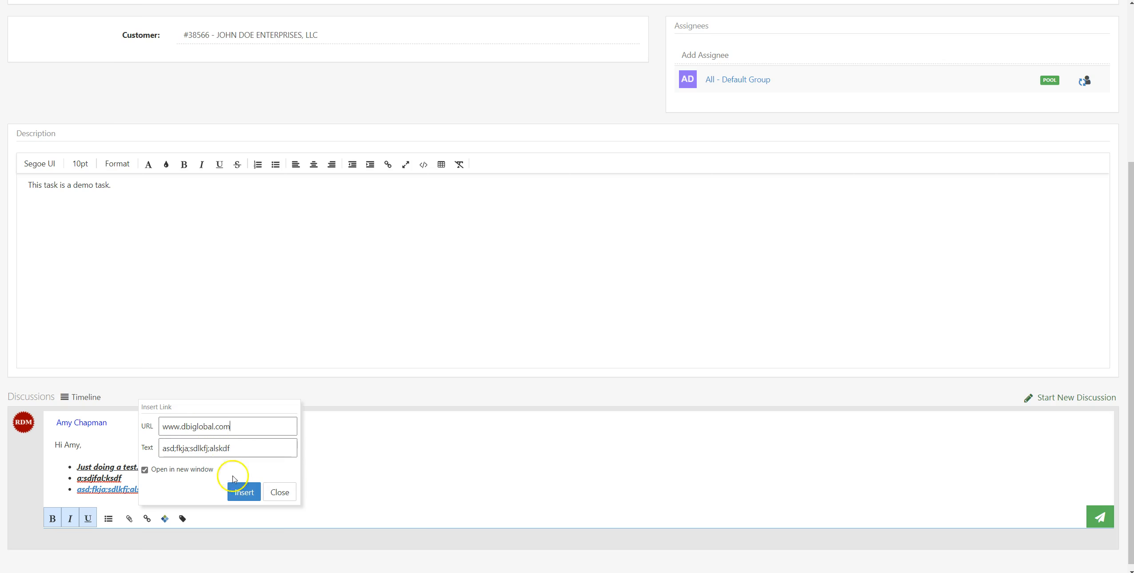
# Step: Review the labels available for the discussion message without applying one, and delete the entire draft including the mention
pyautogui.click(183, 519)
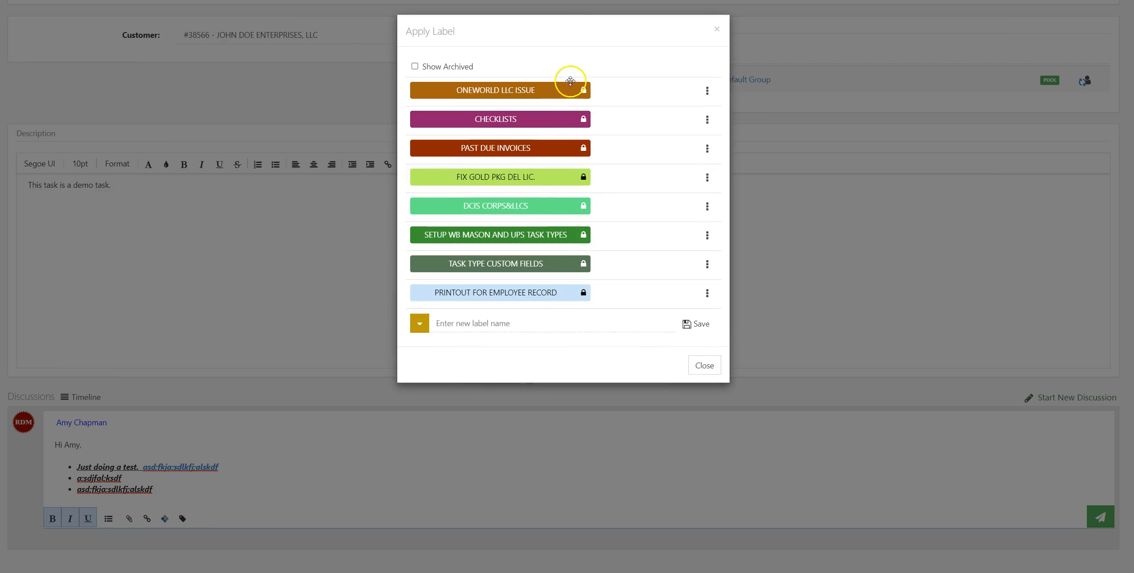
pyautogui.click(695, 366)
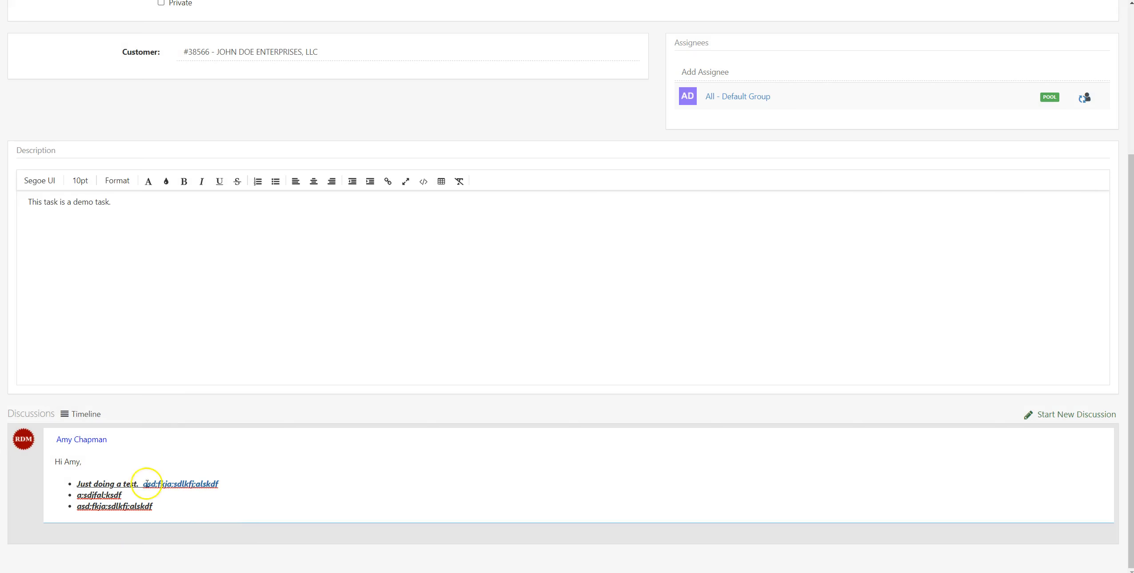
pyautogui.click(549, 469)
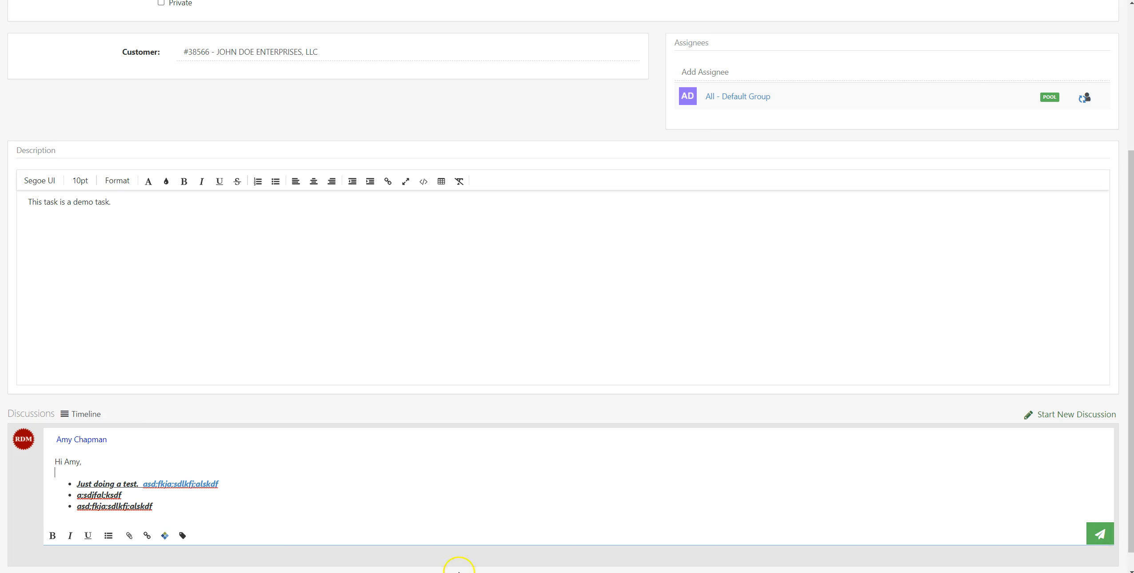
pyautogui.moveTo(143, 511); pyautogui.dragTo(21, 441)
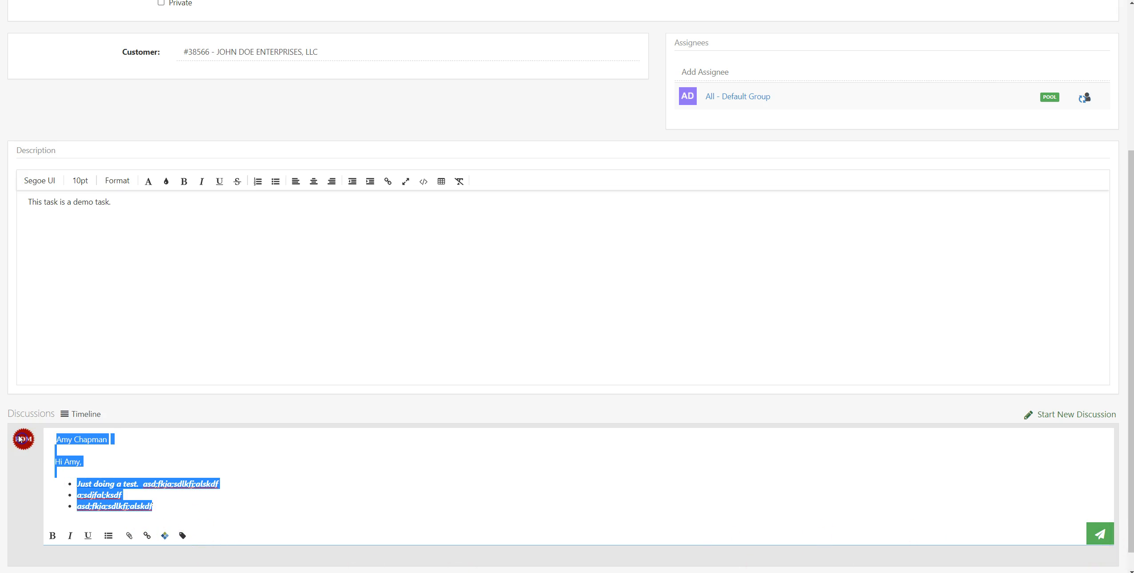
pyautogui.press('BackSpace')
# Step: Leave the task's page for the Tasks dashboard and go on to the task list
pyautogui.scroll(4, 394, 172)
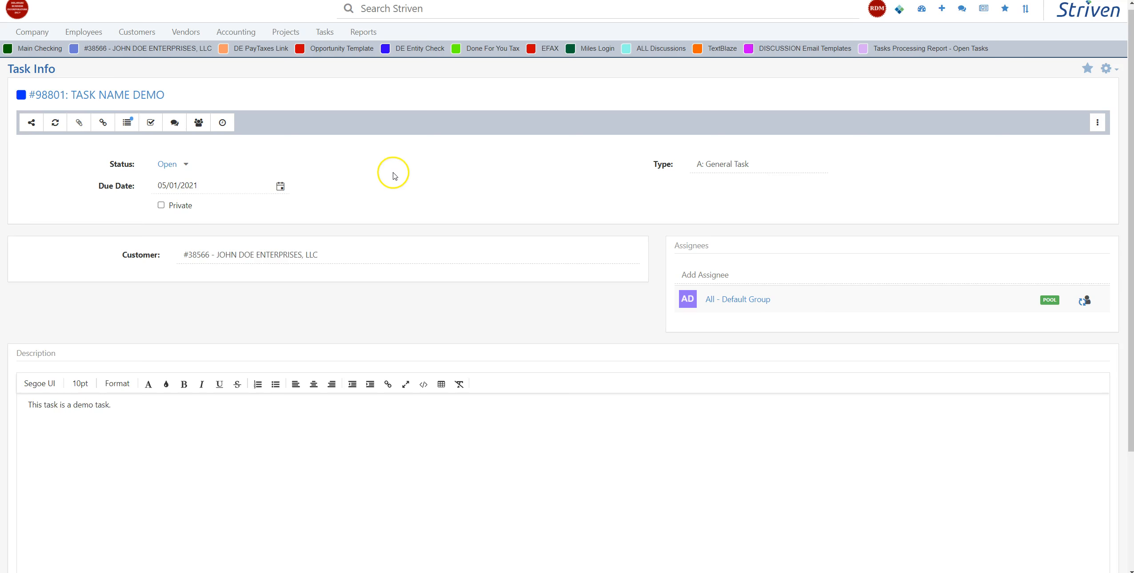
pyautogui.scroll(-4, 309, 324)
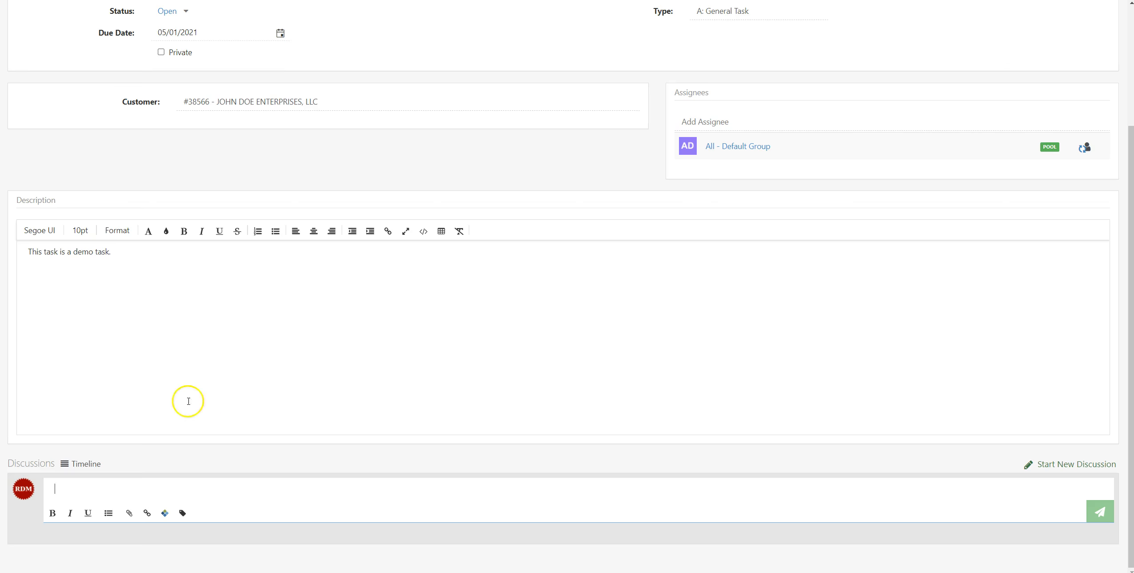
pyautogui.scroll(4, 375, 309)
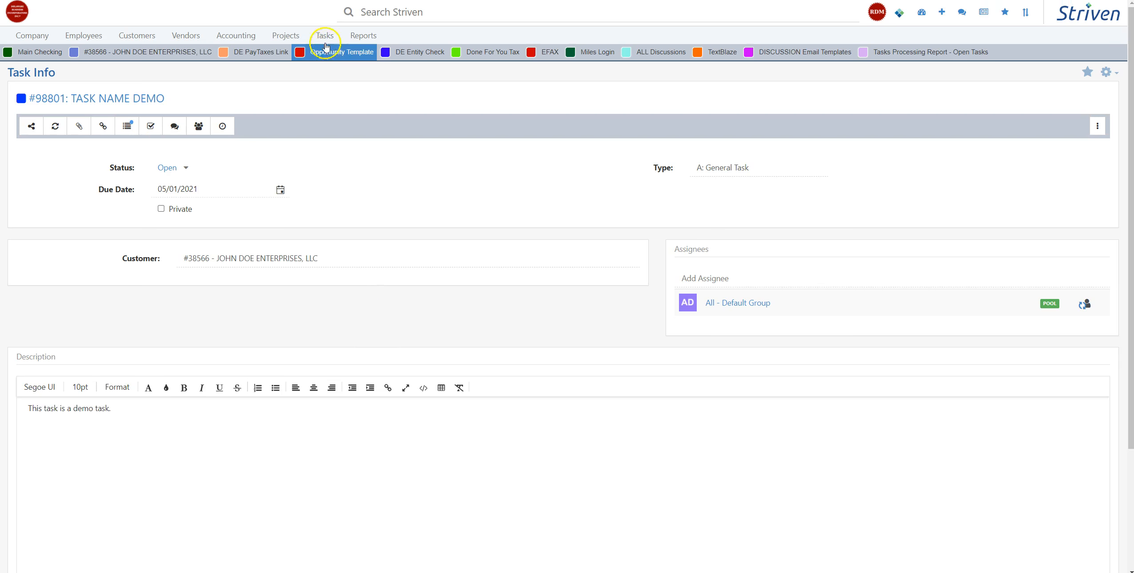
pyautogui.moveTo(324, 35)
pyautogui.click(342, 77)
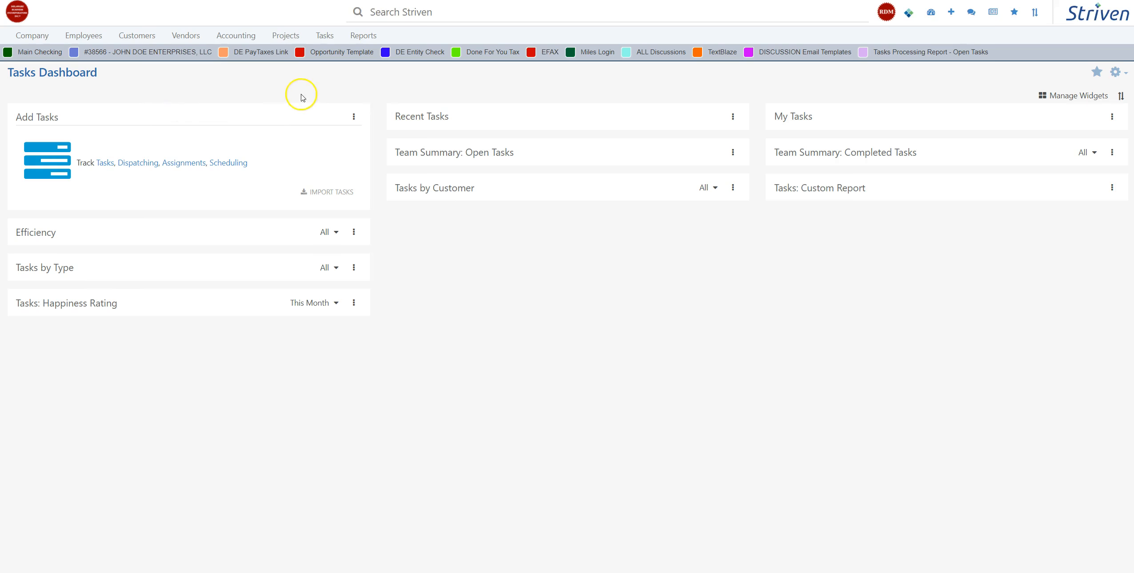
pyautogui.moveTo(325, 35)
pyautogui.click(328, 73)
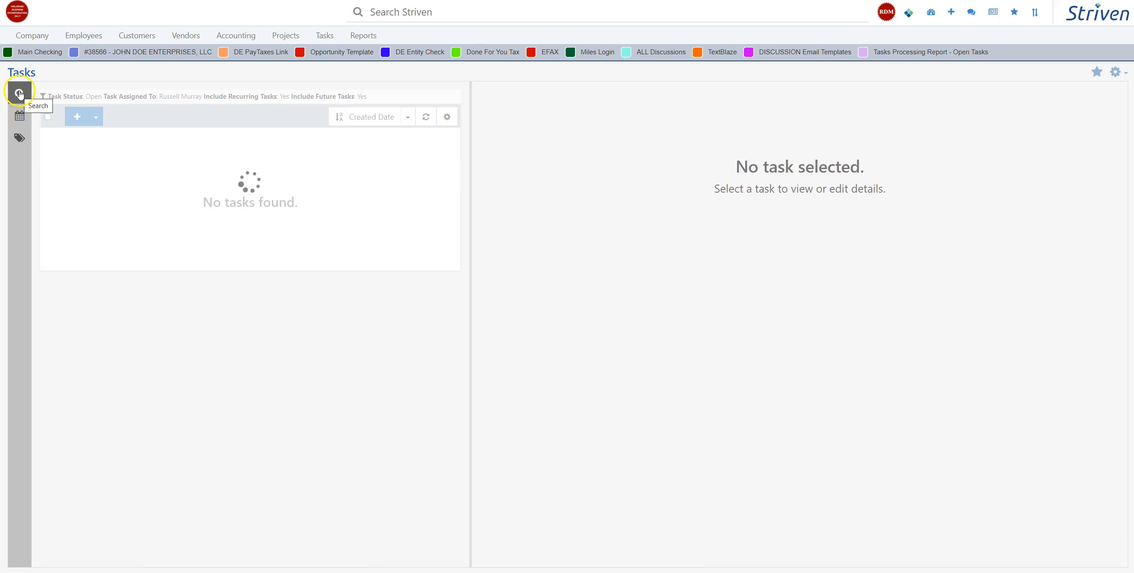
# Step: Search the task list for open tasks of type A: General Task
pyautogui.click(20, 93)
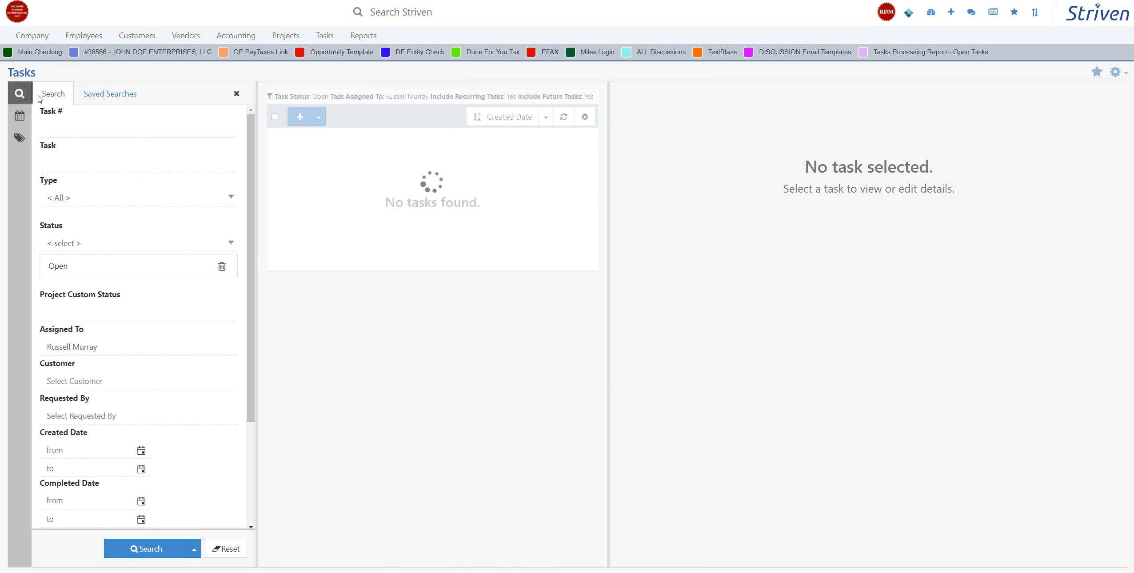
pyautogui.click(73, 198)
pyautogui.click(72, 235)
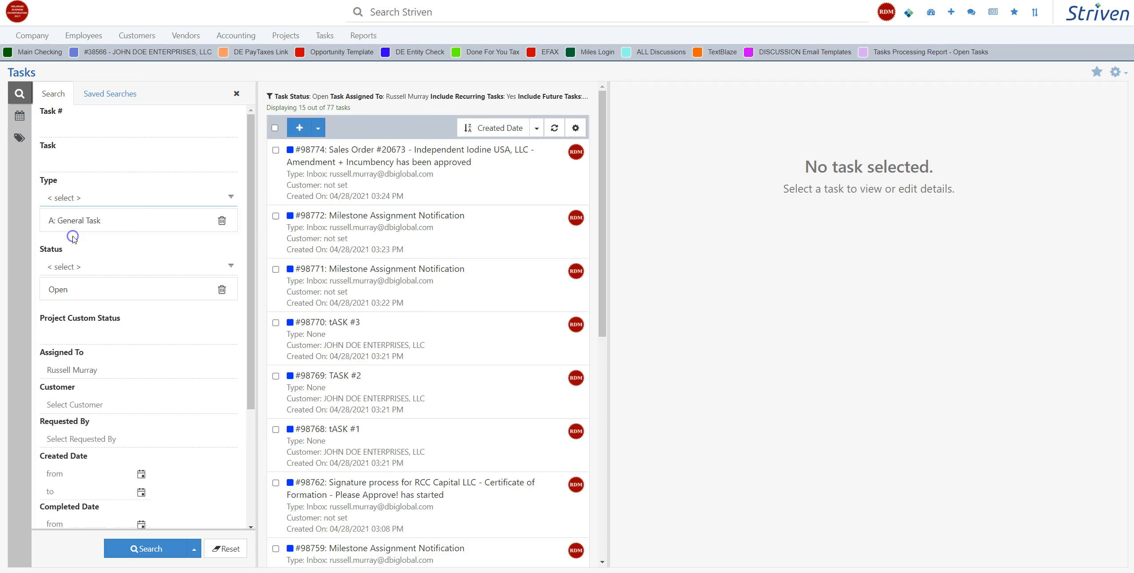
pyautogui.click(135, 552)
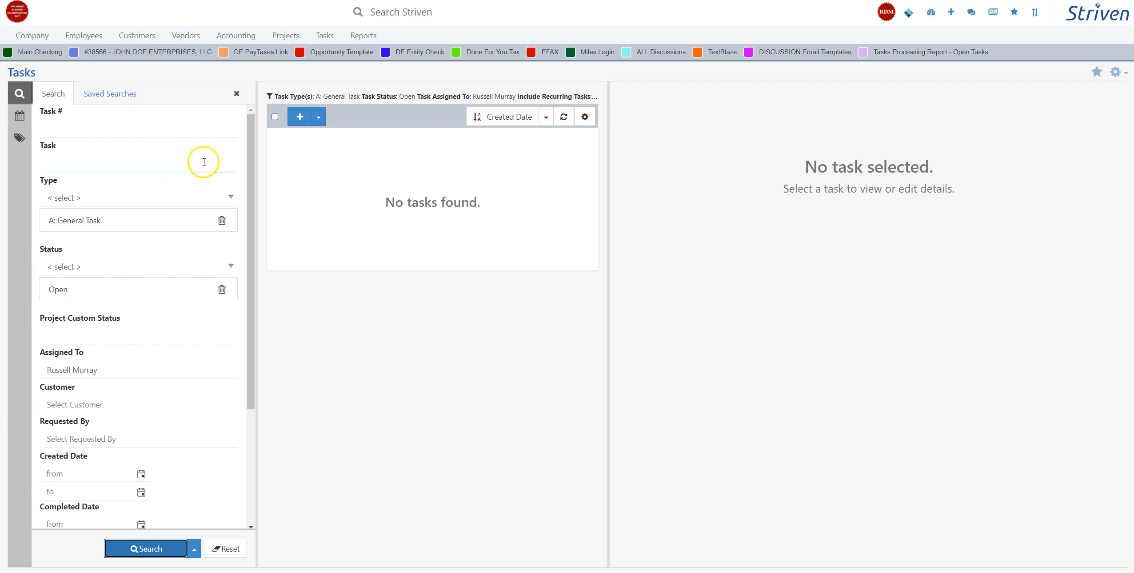
# Step: Change the Assigned To filter to the All - Default Group pool and rerun the task search
pyautogui.moveTo(251, 228); pyautogui.dragTo(233, 370)
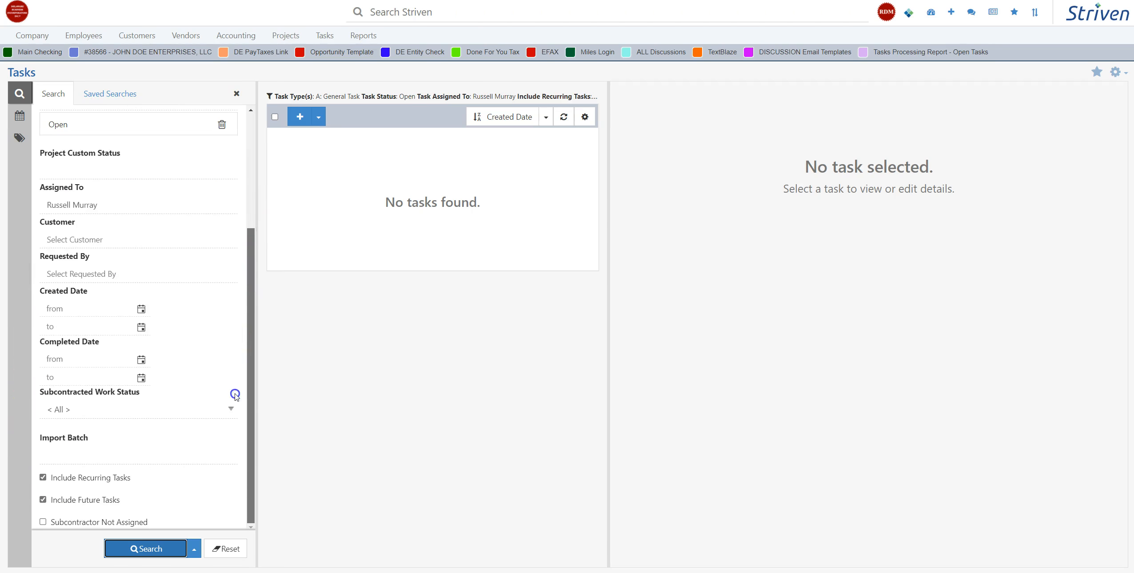
pyautogui.scroll(4, 236, 190)
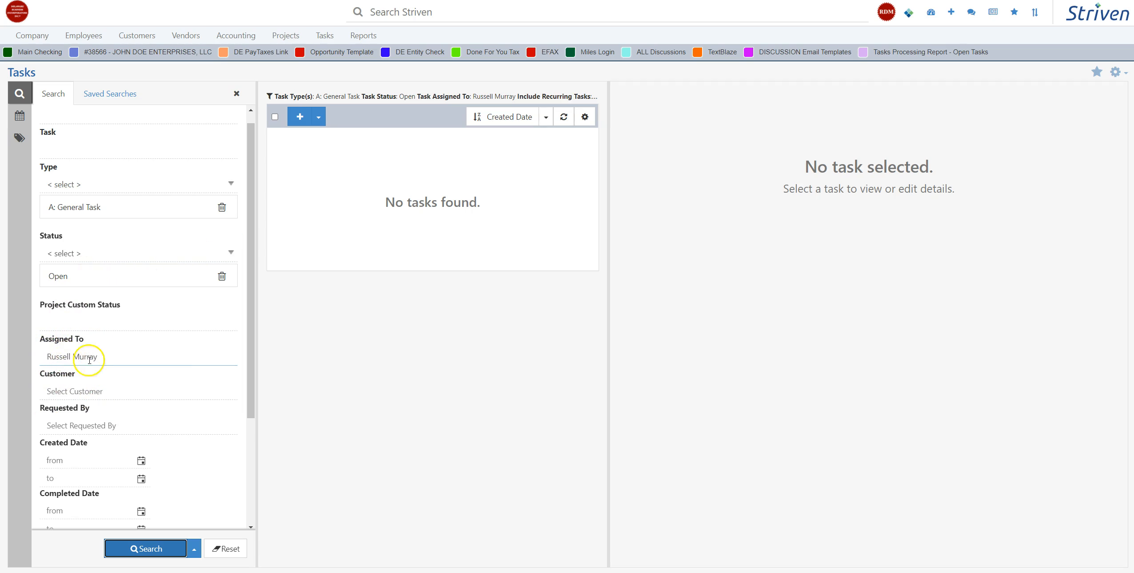
pyautogui.click(112, 354)
pyautogui.click(113, 354)
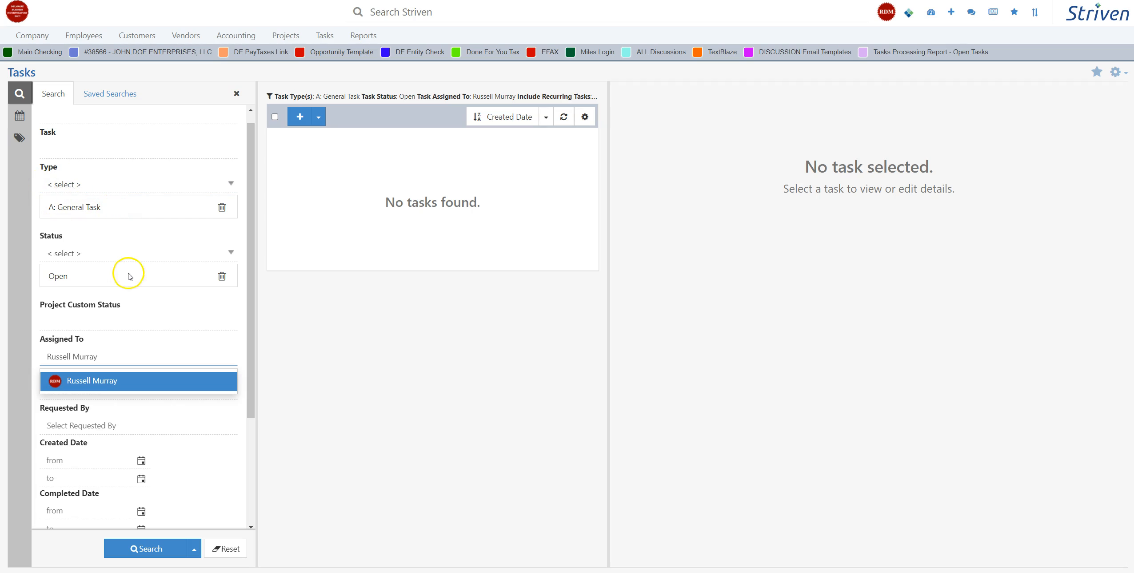
pyautogui.press('BackSpace')
pyautogui.press('BackSpace')
pyautogui.press('BackSpace')
pyautogui.press('BackSpace')
pyautogui.press('BackSpace')
pyautogui.press('BackSpace')
pyautogui.press('BackSpace')
pyautogui.press('BackSpace')
pyautogui.press('BackSpace')
pyautogui.press('BackSpace')
pyautogui.press('BackSpace')
pyautogui.press('BackSpace')
pyautogui.press('BackSpace')
pyautogui.press('BackSpace')
pyautogui.write('all')
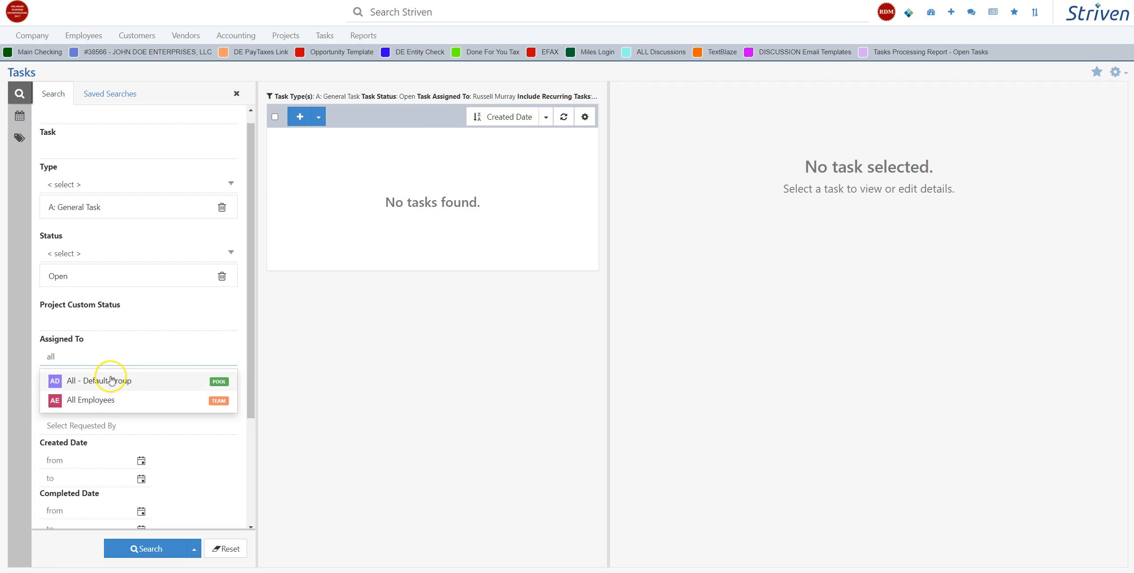
pyautogui.click(111, 376)
pyautogui.click(149, 544)
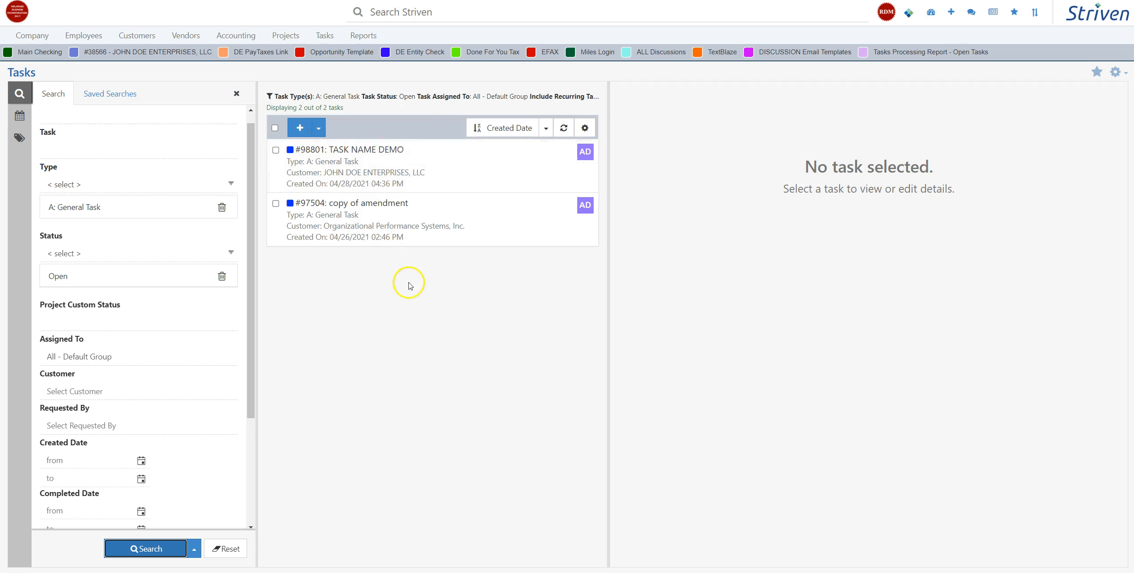
# Step: Open the details of TASK NAME DEMO from the results and enlarge the details pane, hiding the search filters
pyautogui.click(405, 172)
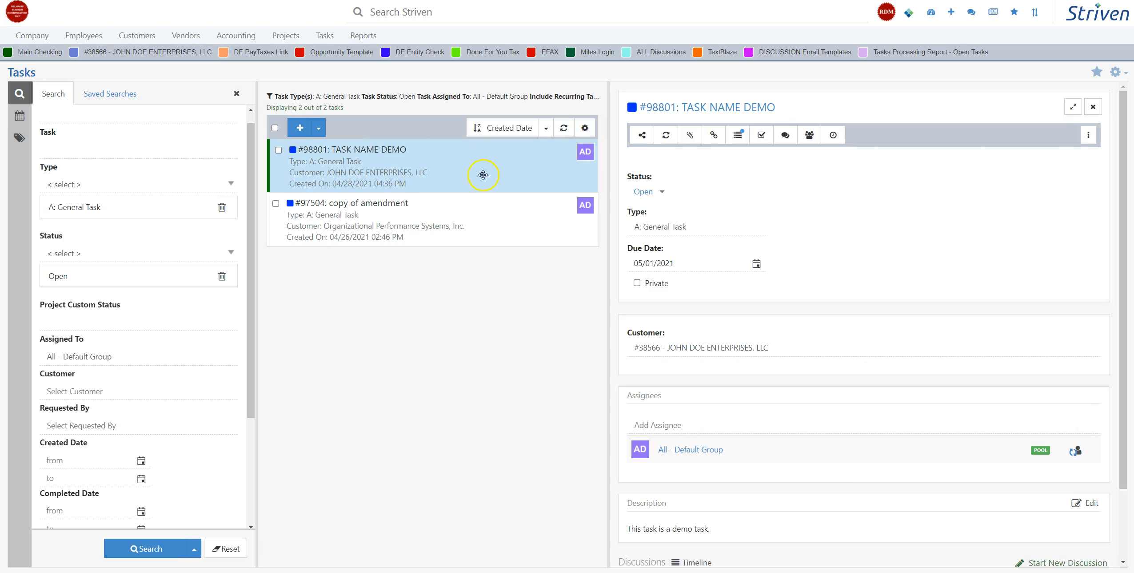
pyautogui.scroll(-2, 685, 209)
pyautogui.moveTo(613, 190); pyautogui.dragTo(443, 185)
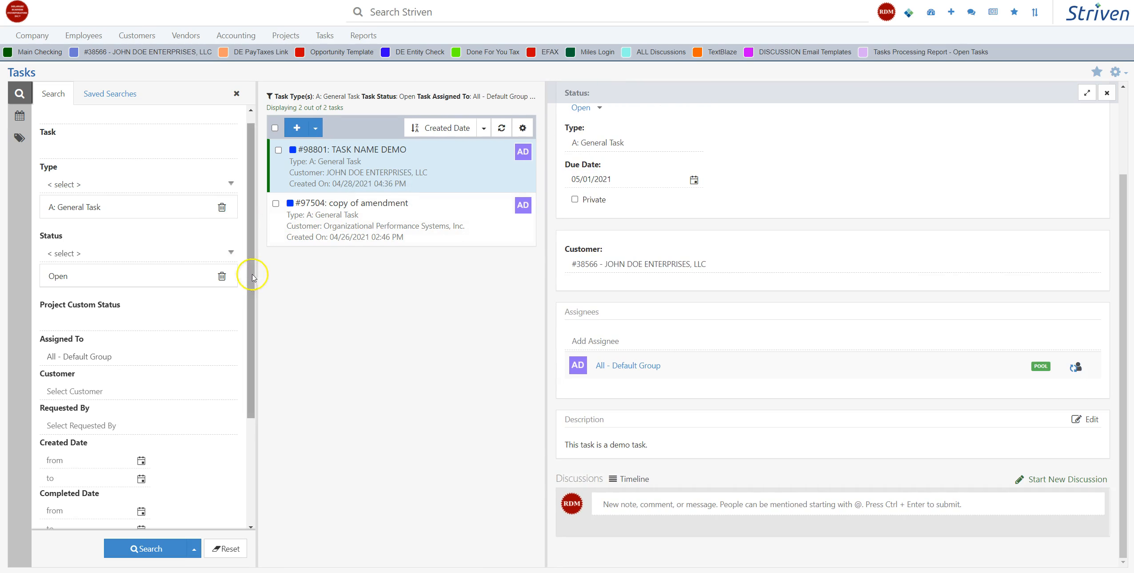
pyautogui.click(236, 93)
pyautogui.moveTo(426, 276); pyautogui.dragTo(64, 253)
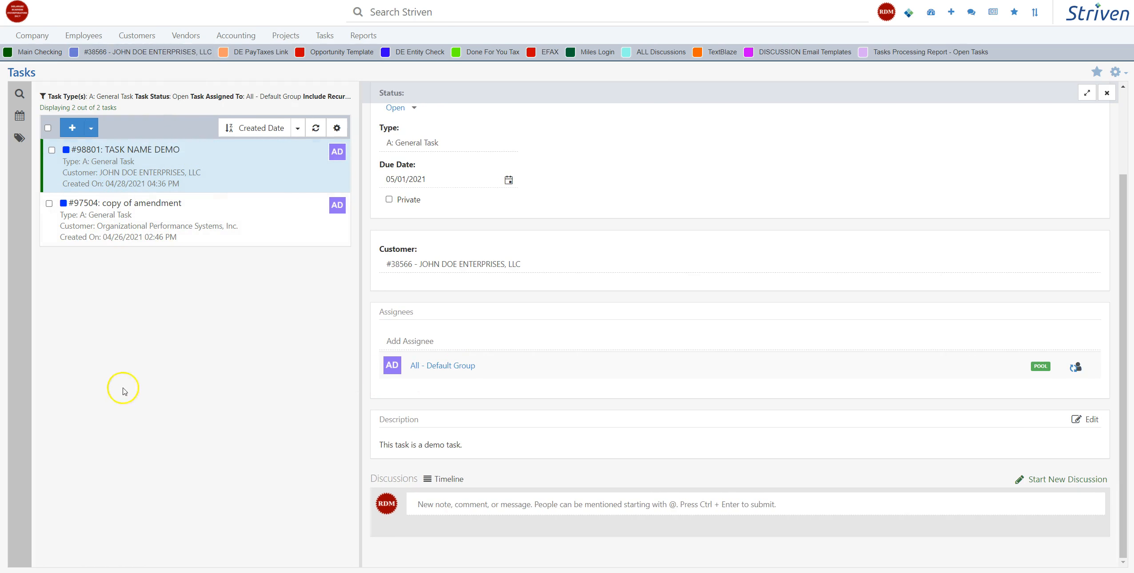
# Step: Open the quick-create form for a new task and review the Task Settings, closing them without changes
pyautogui.click(73, 127)
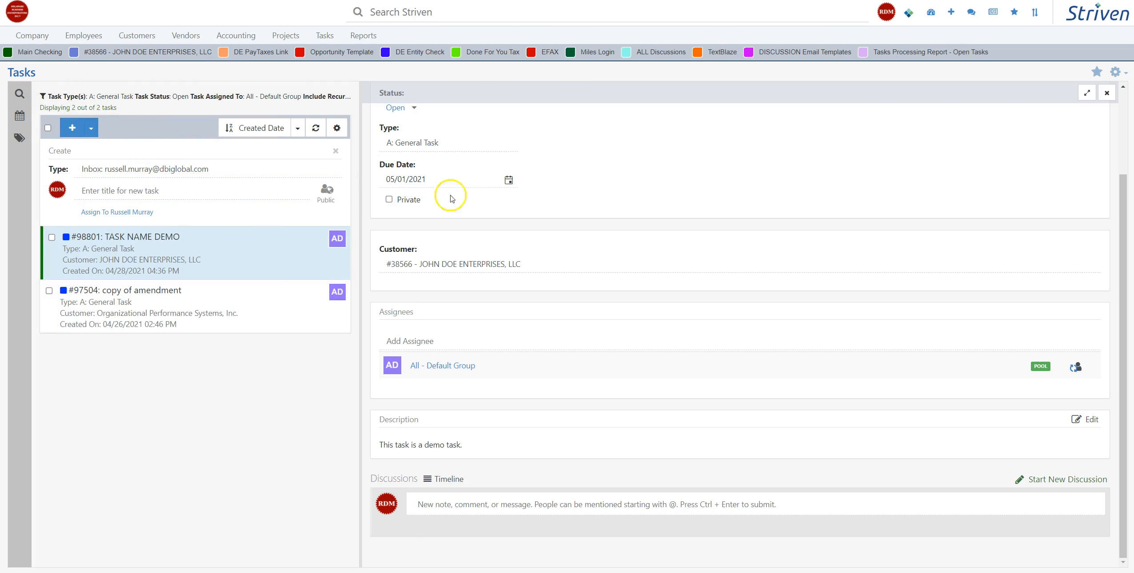
pyautogui.click(336, 128)
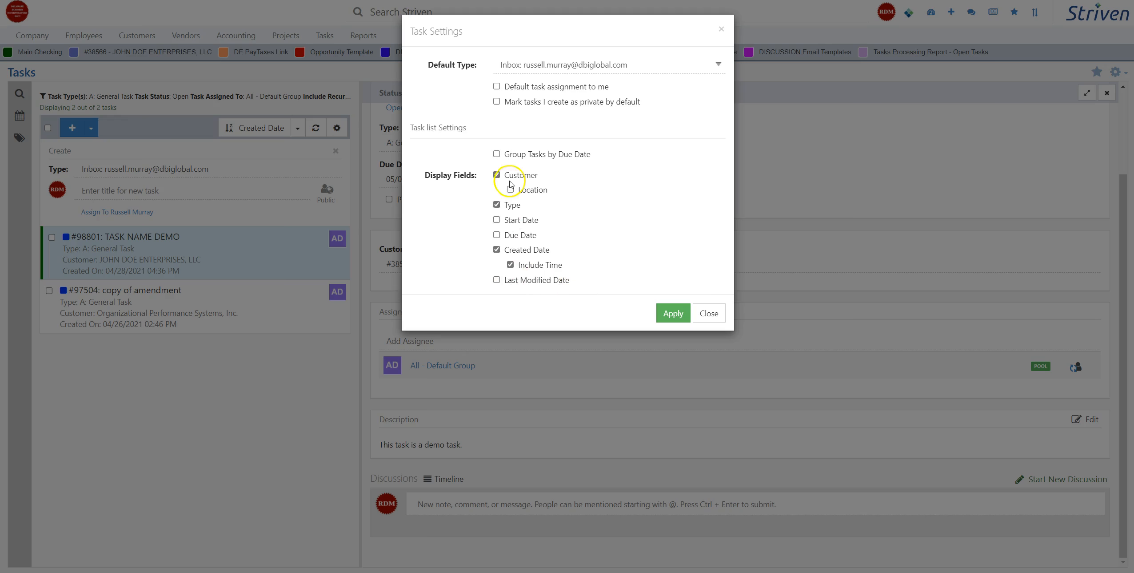
pyautogui.click(707, 313)
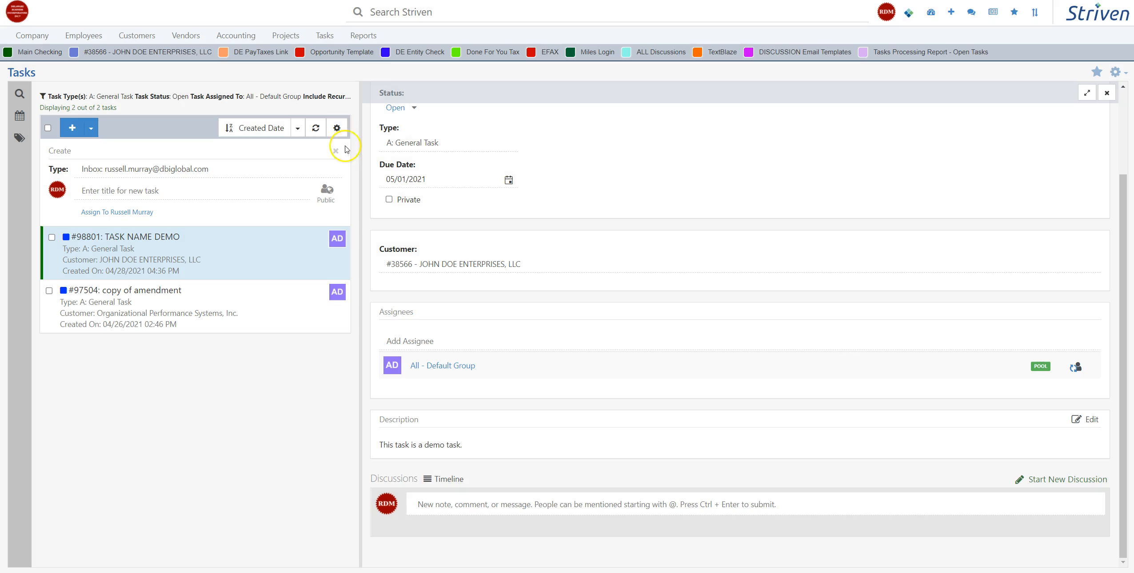
# Step: Examine the sort options for the task list without choosing a different one
pyautogui.click(297, 129)
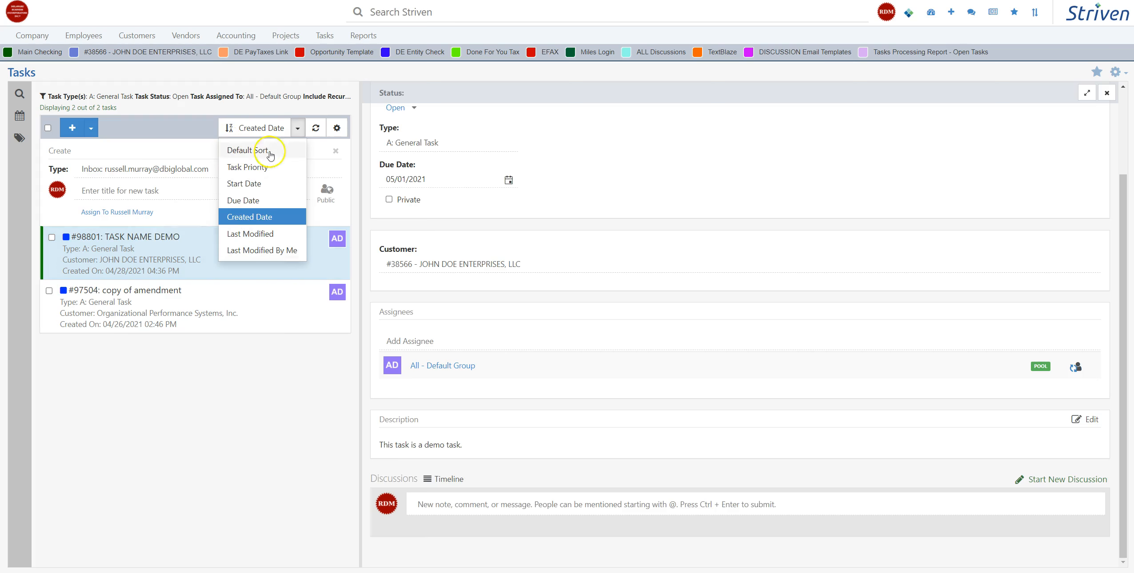
pyautogui.click(188, 107)
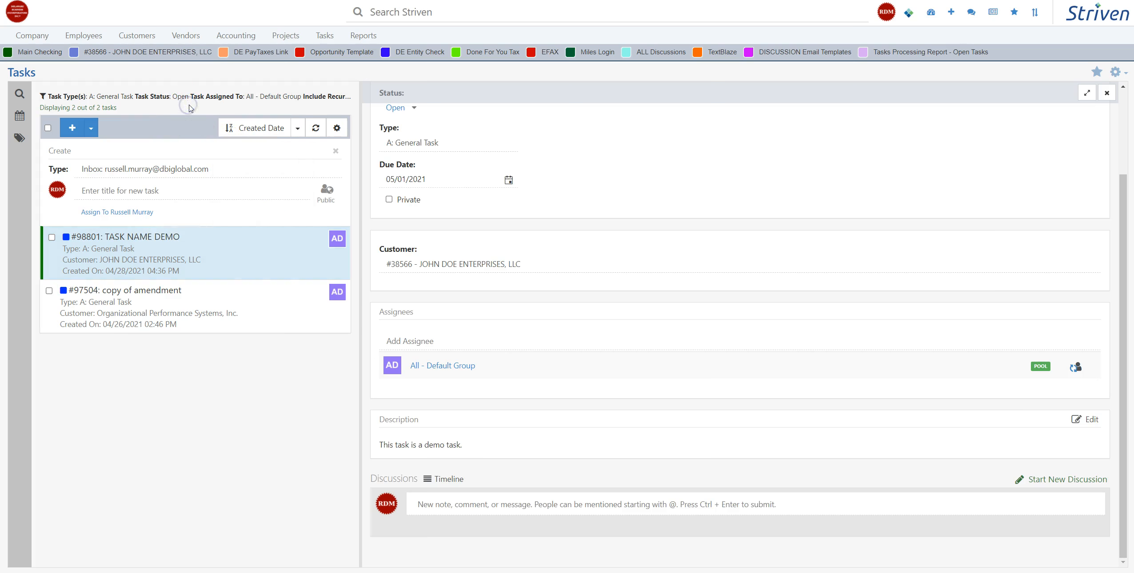
pyautogui.click(324, 38)
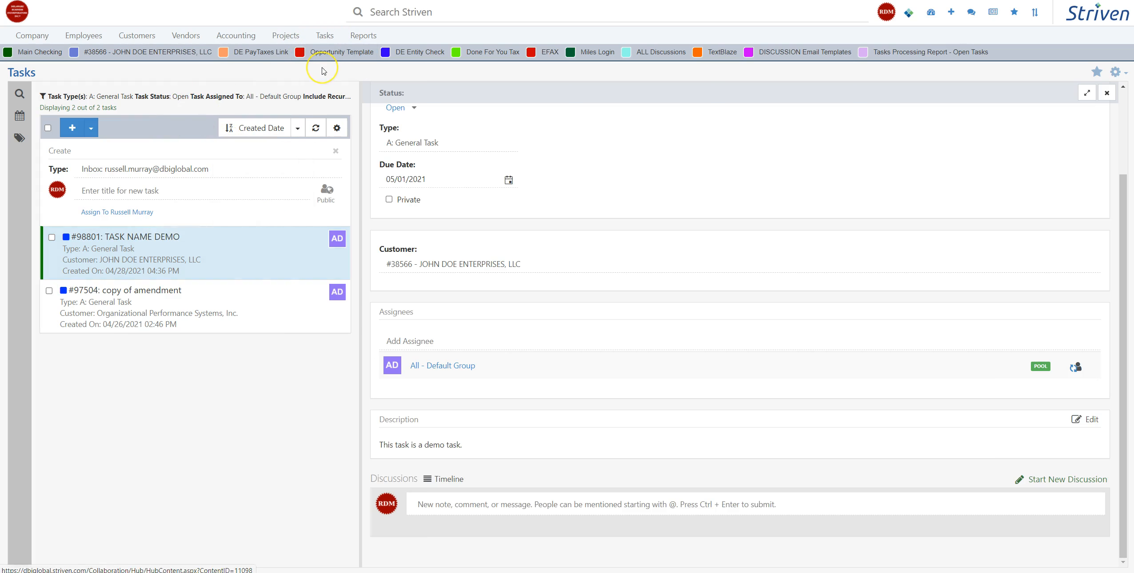
pyautogui.click(696, 341)
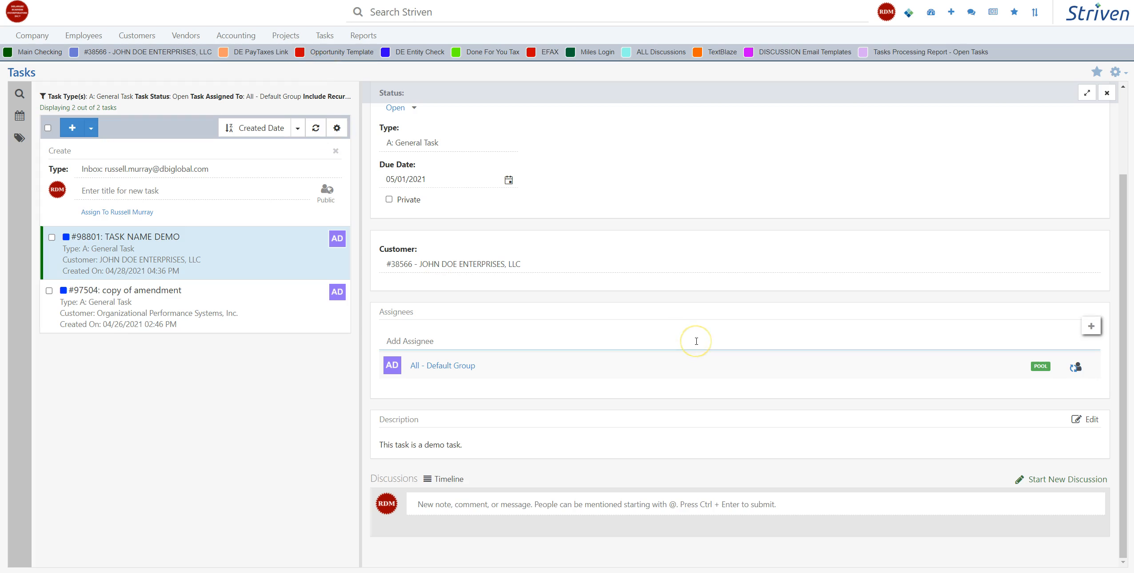
pyautogui.click(527, 264)
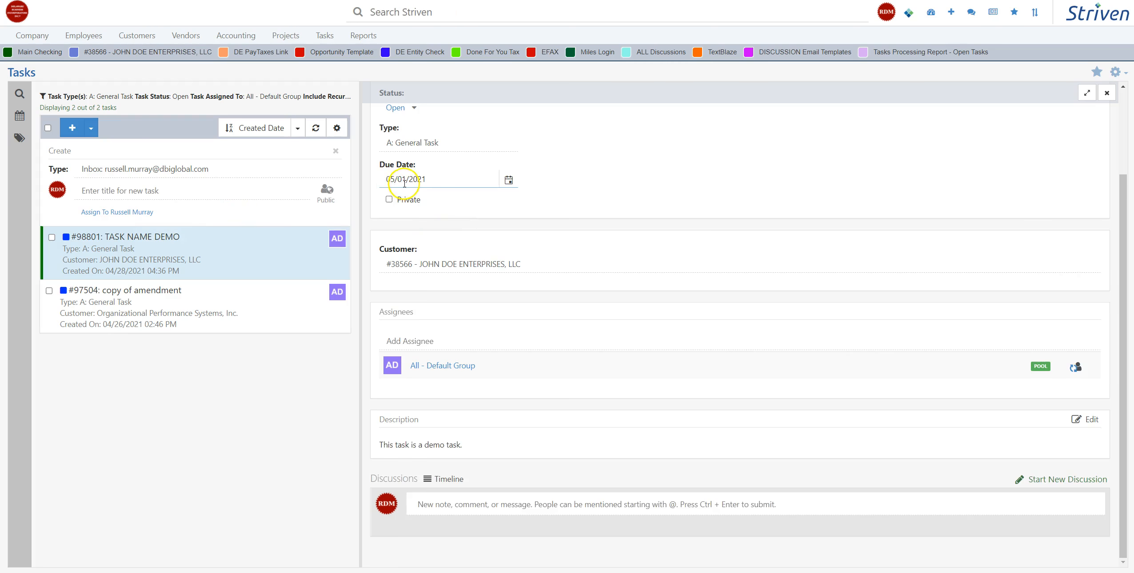
# Step: Change the type of TASK NAME DEMO to Processing: LLC Formation (Visible in Portal)
pyautogui.scroll(2, 406, 184)
pyautogui.click(428, 227)
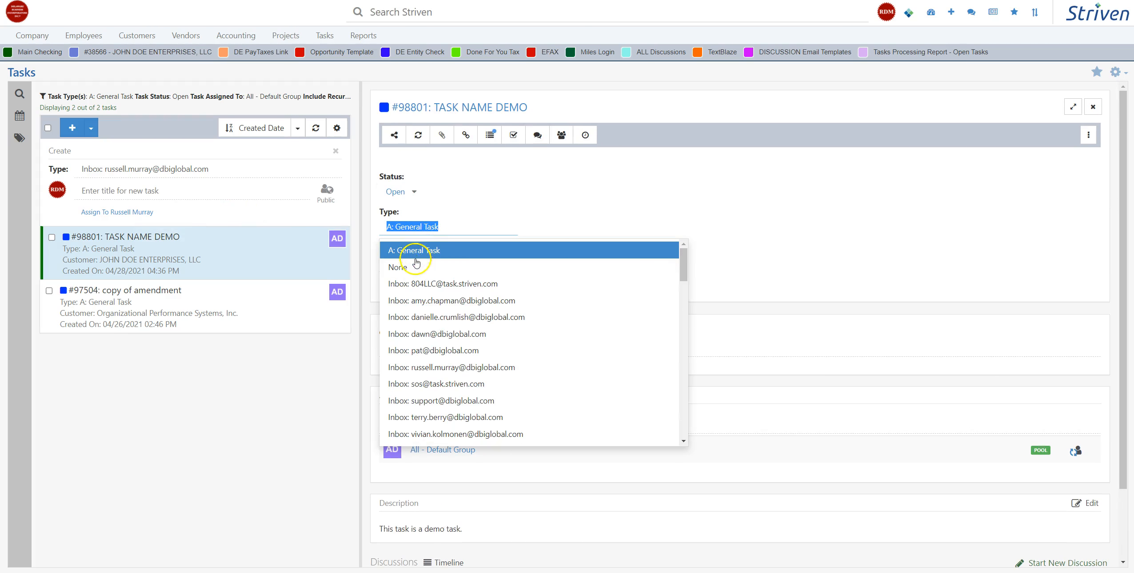
pyautogui.moveTo(683, 255); pyautogui.dragTo(697, 339)
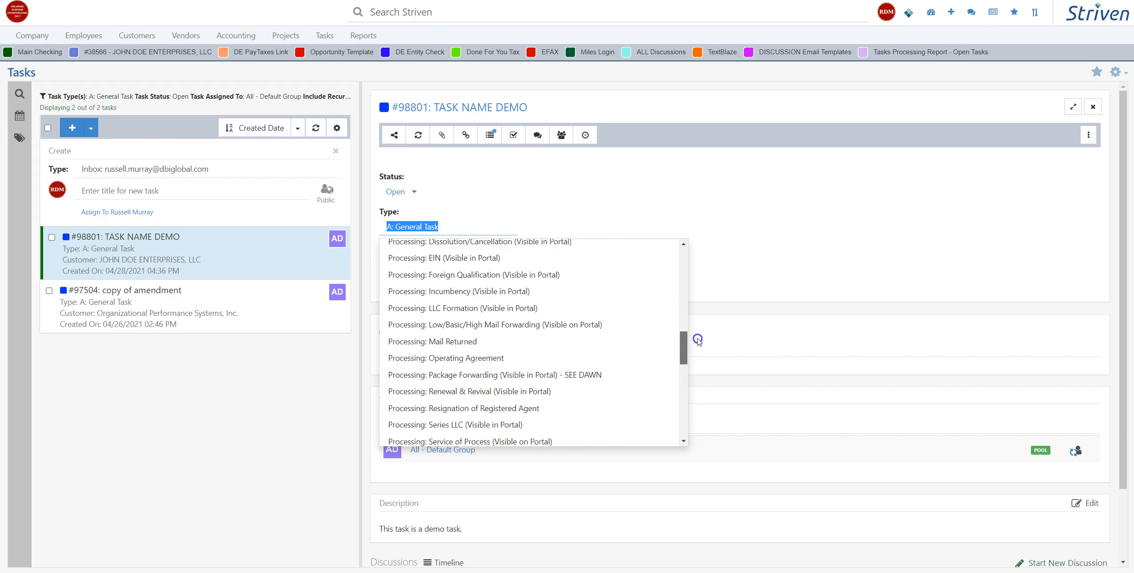
pyautogui.click(504, 310)
pyautogui.click(670, 138)
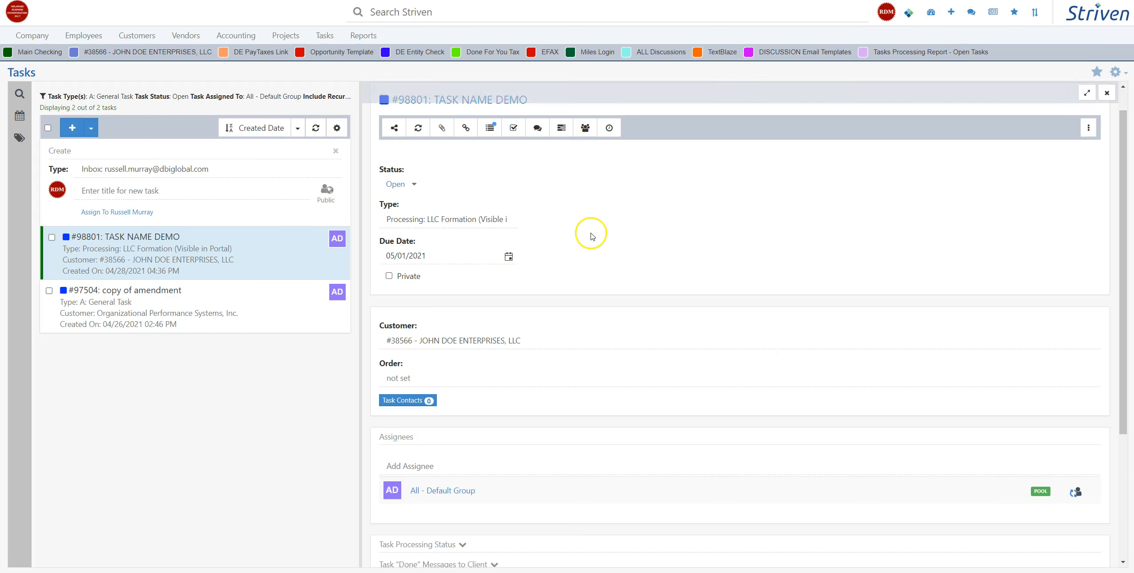
# Step: Expand the Task Processing Status section of TASK NAME DEMO and examine the fields of the LLC formation task
pyautogui.scroll(-4, 592, 236)
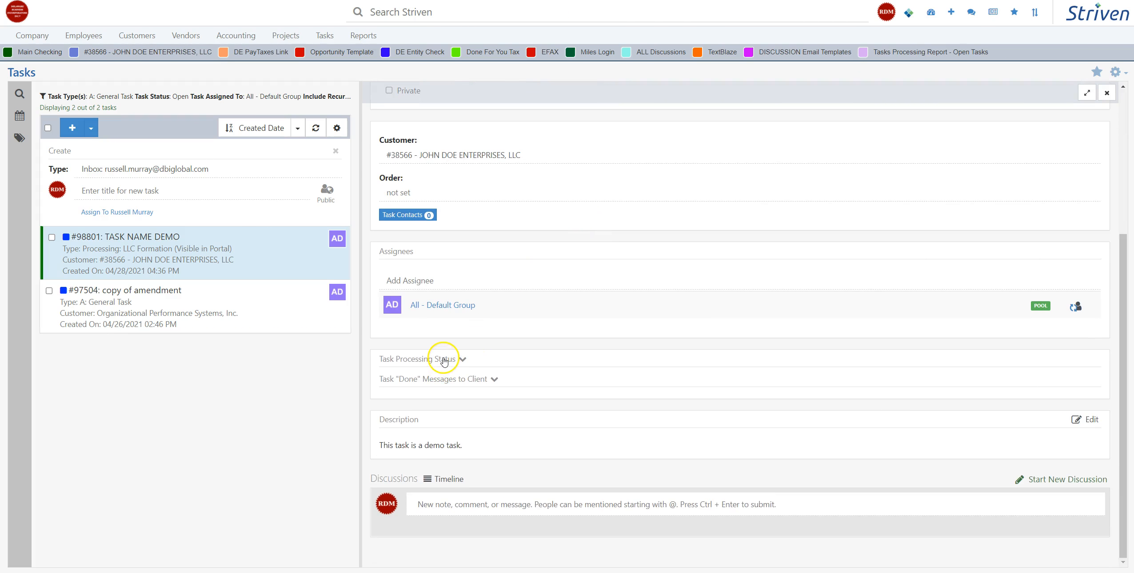
pyautogui.click(435, 360)
pyautogui.scroll(-9, 517, 306)
pyautogui.scroll(12, 520, 303)
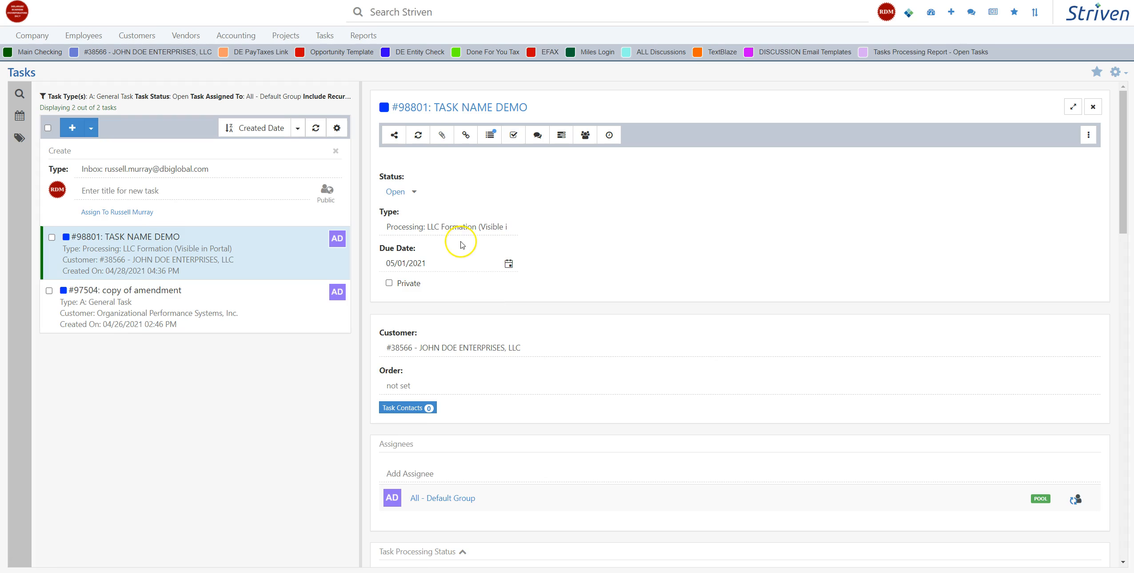
pyautogui.scroll(-2, 587, 272)
pyautogui.scroll(1, 541, 278)
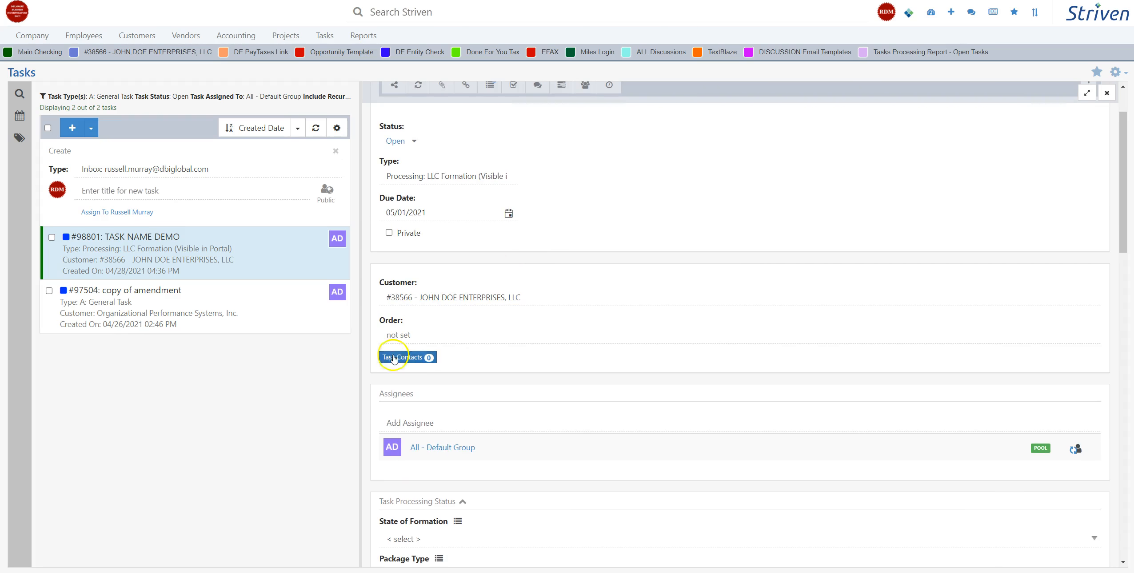
# Step: Add the customer's contact person to the task contacts of TASK NAME DEMO
pyautogui.click(409, 363)
pyautogui.click(382, 119)
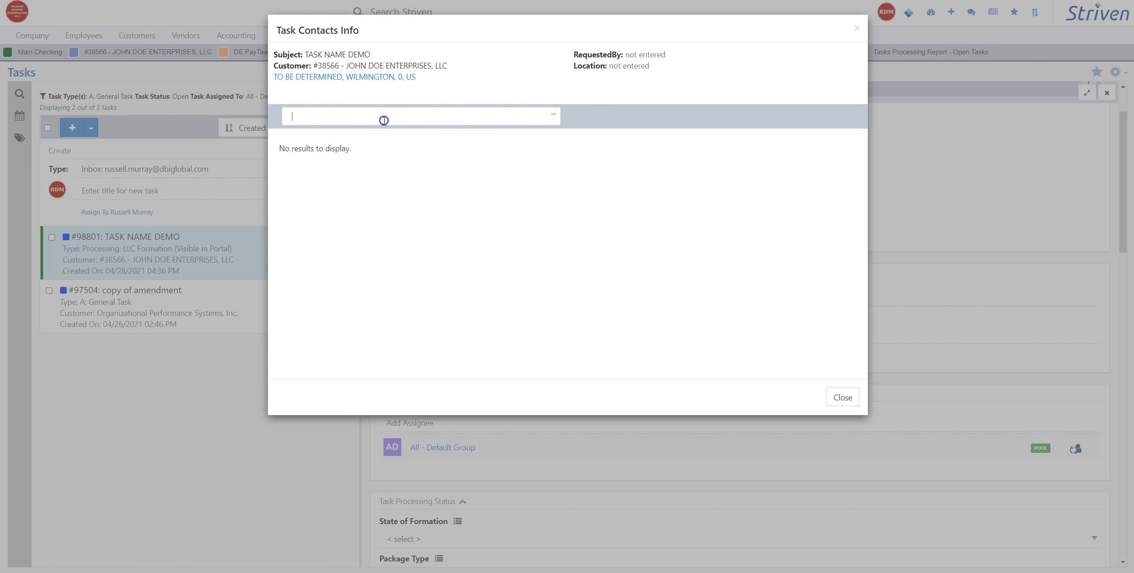
pyautogui.click(318, 132)
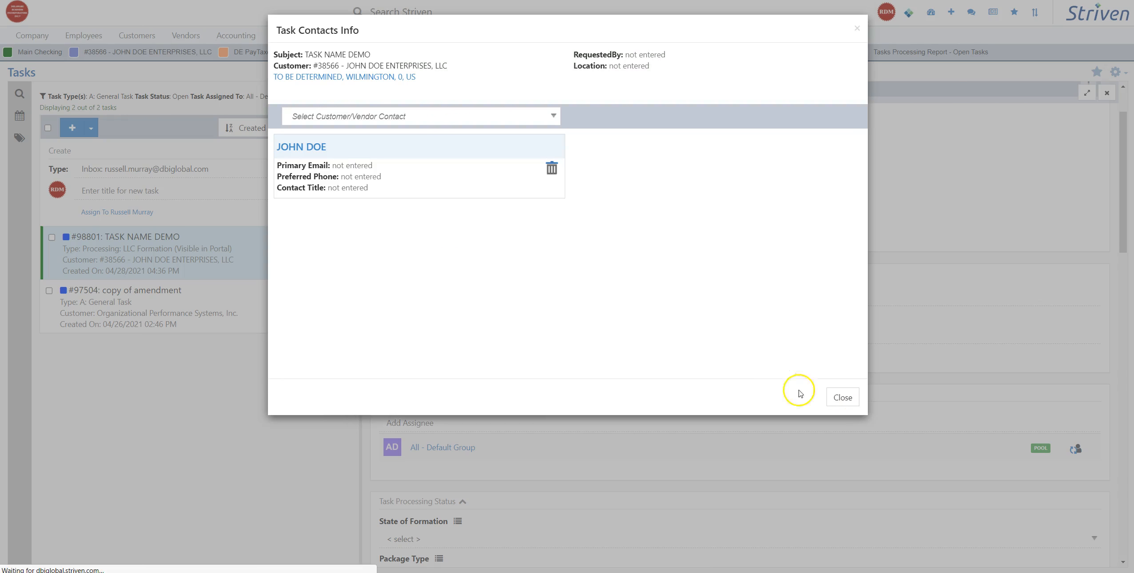
pyautogui.click(843, 397)
# Step: Review the order, assignee and processing status fields of the task, and collapse the Task Processing Status section
pyautogui.scroll(-3, 435, 398)
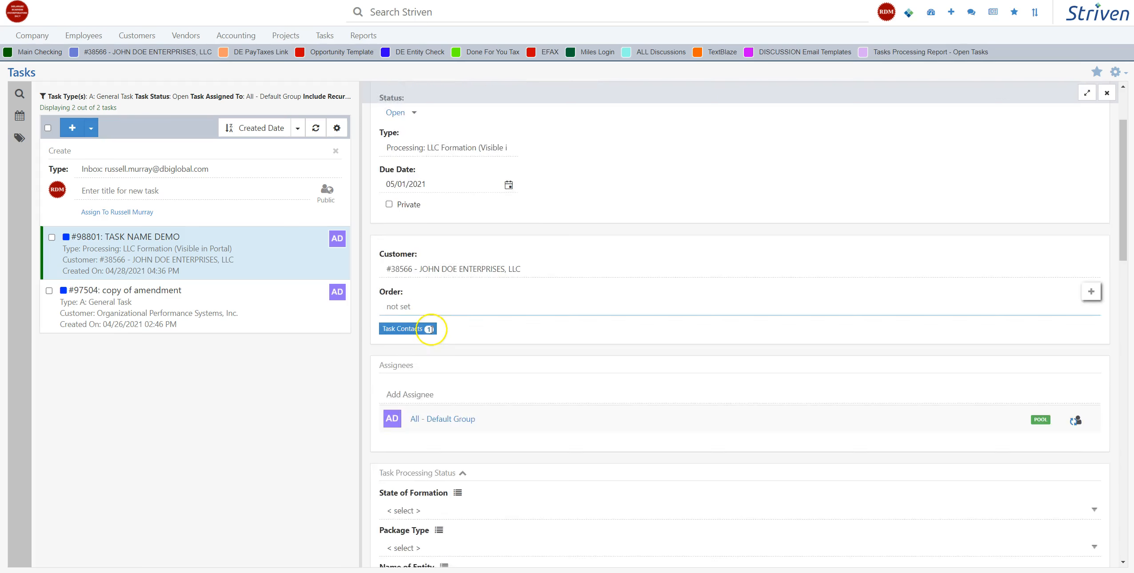
pyautogui.scroll(-7, 456, 321)
pyautogui.scroll(7, 458, 286)
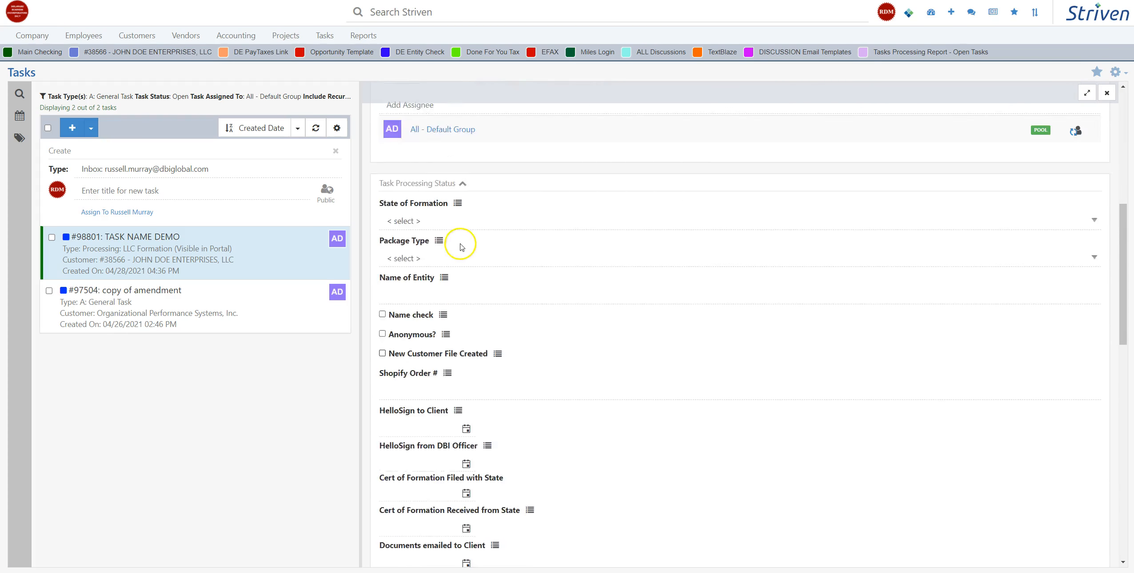
pyautogui.click(415, 355)
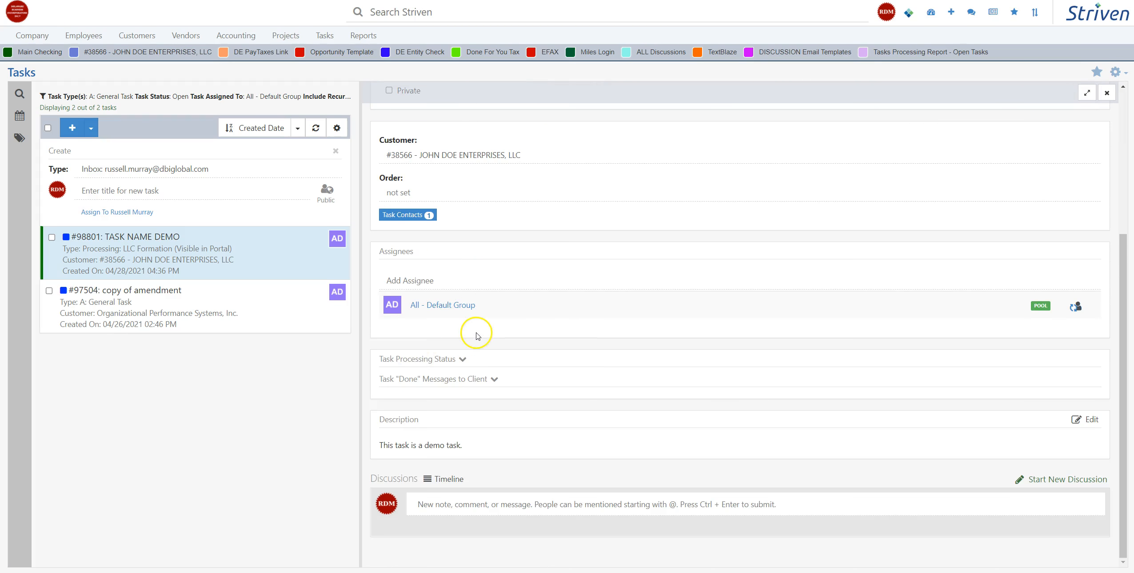
# Step: Begin a mention with @ in the task's new discussion comment without selecting anyone or submitting it
pyautogui.click(450, 496)
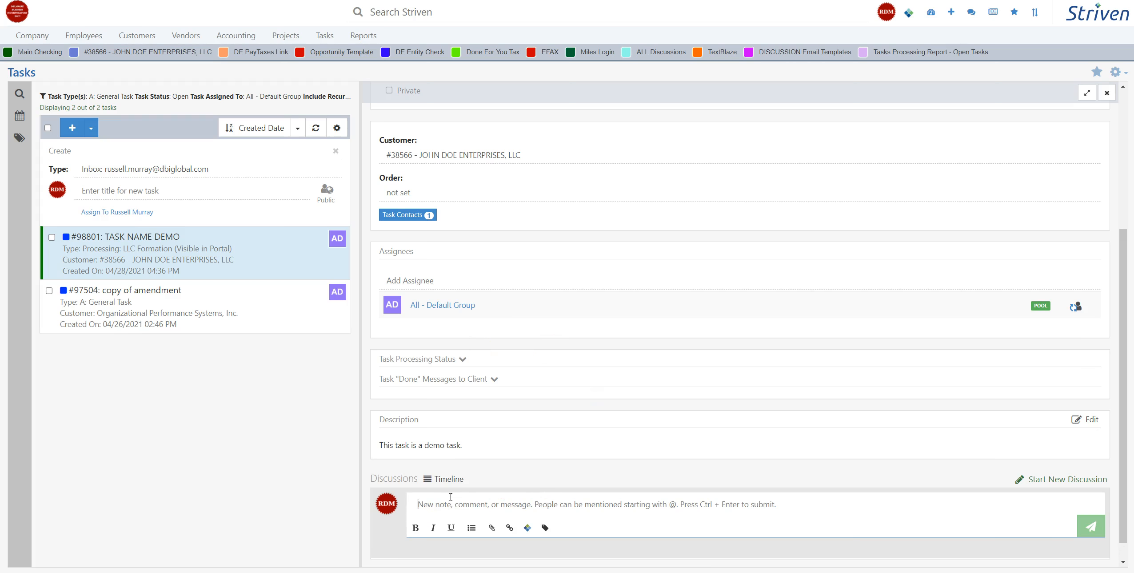
pyautogui.write('@')
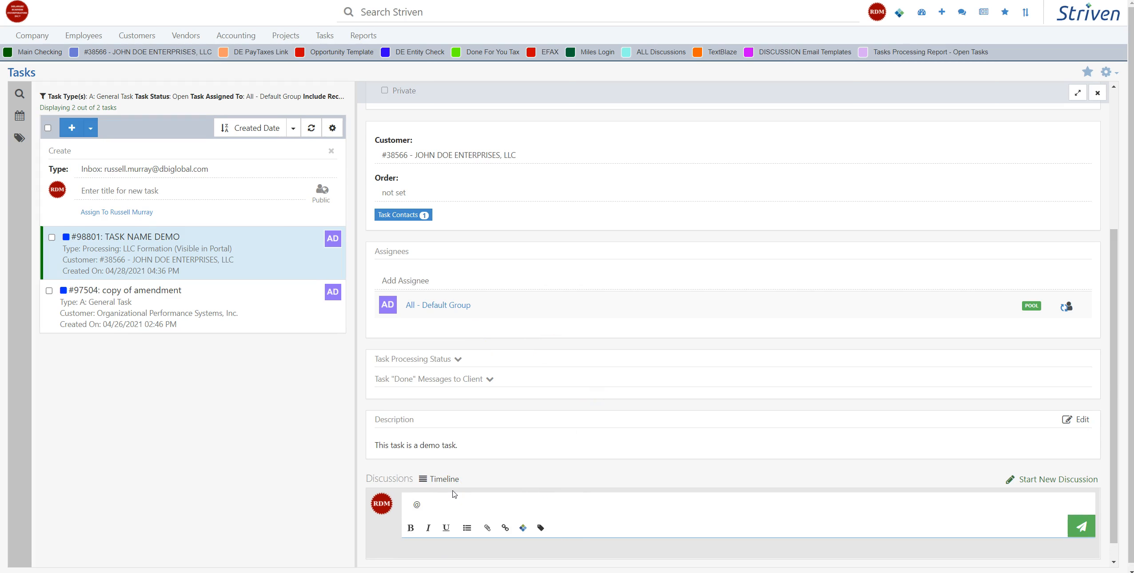
pyautogui.click(310, 484)
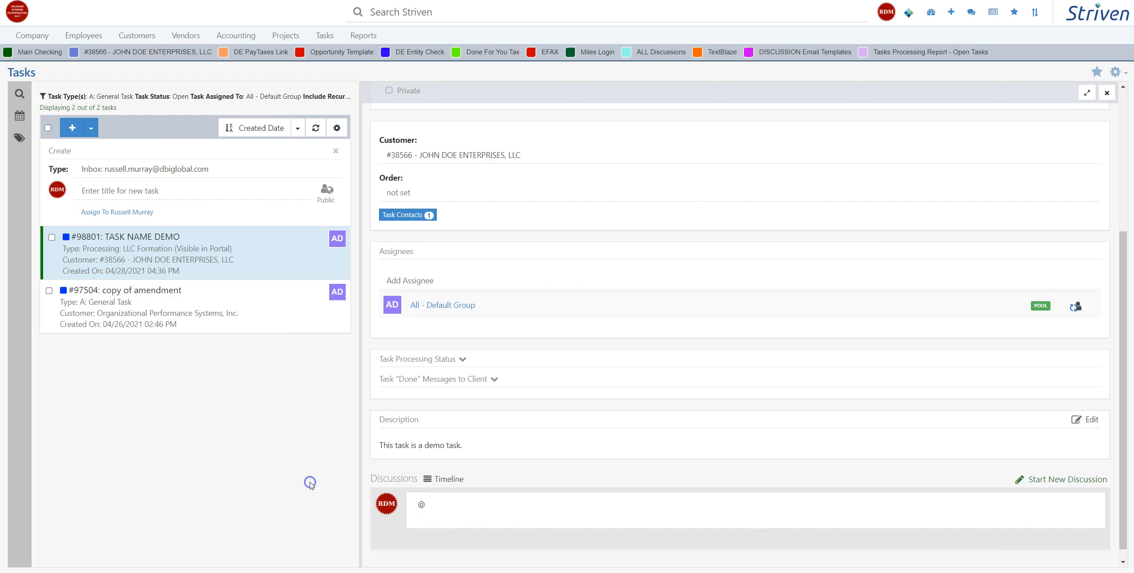
# Step: Look over the task details and check its Task Contacts Info, closing it without changes
pyautogui.scroll(1, 594, 333)
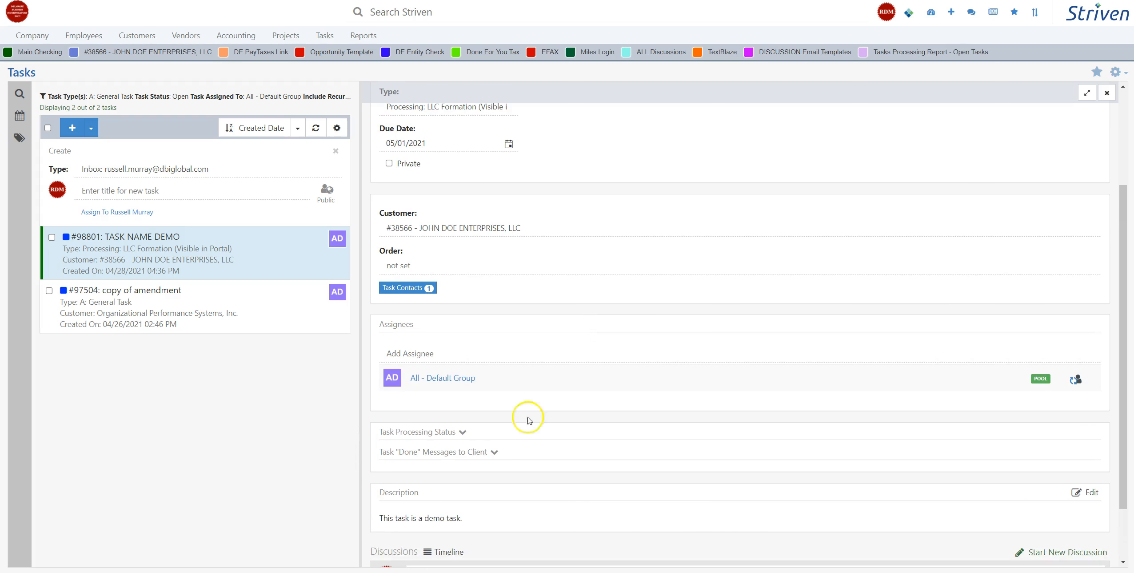
pyautogui.scroll(-1, 492, 444)
pyautogui.scroll(3, 495, 311)
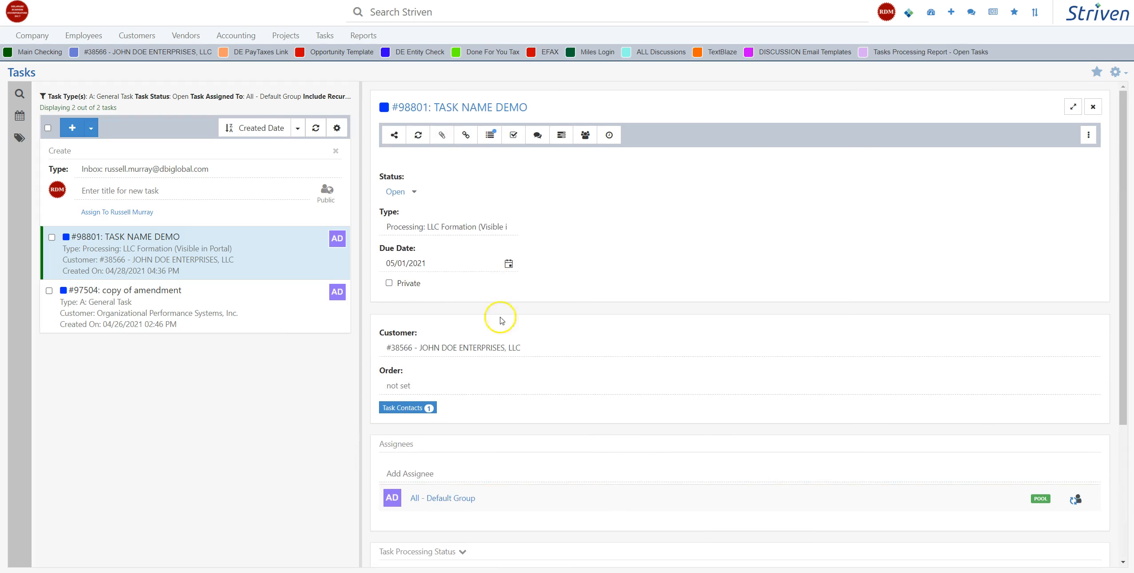
pyautogui.scroll(-3, 499, 327)
pyautogui.click(416, 214)
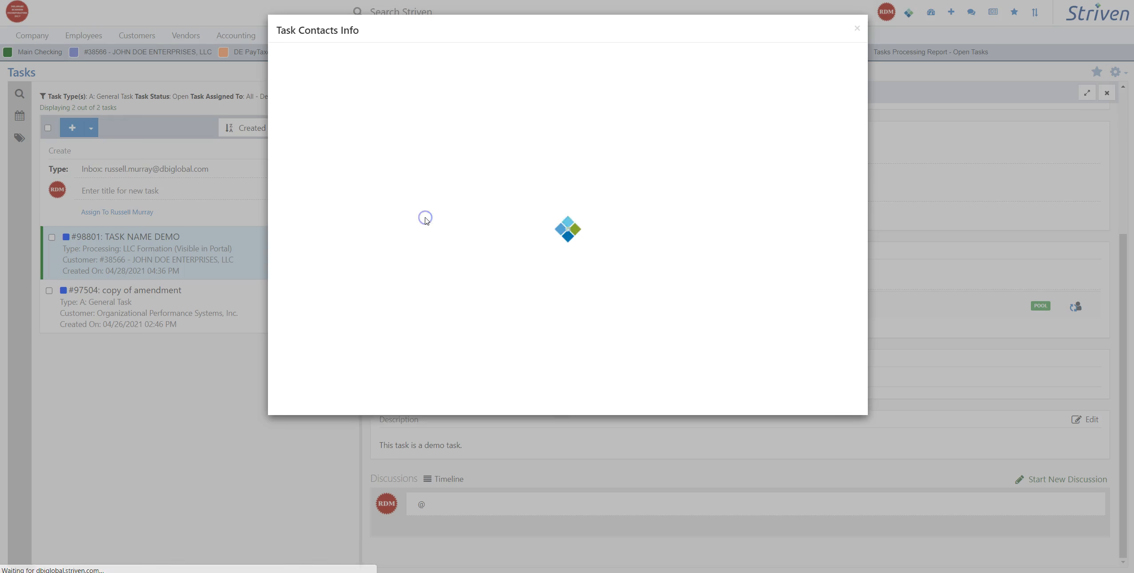
pyautogui.click(844, 396)
# Step: Display the people available for an @ mention in the discussion comment, and clear the comment without choosing one
pyautogui.click(431, 501)
pyautogui.write('@')
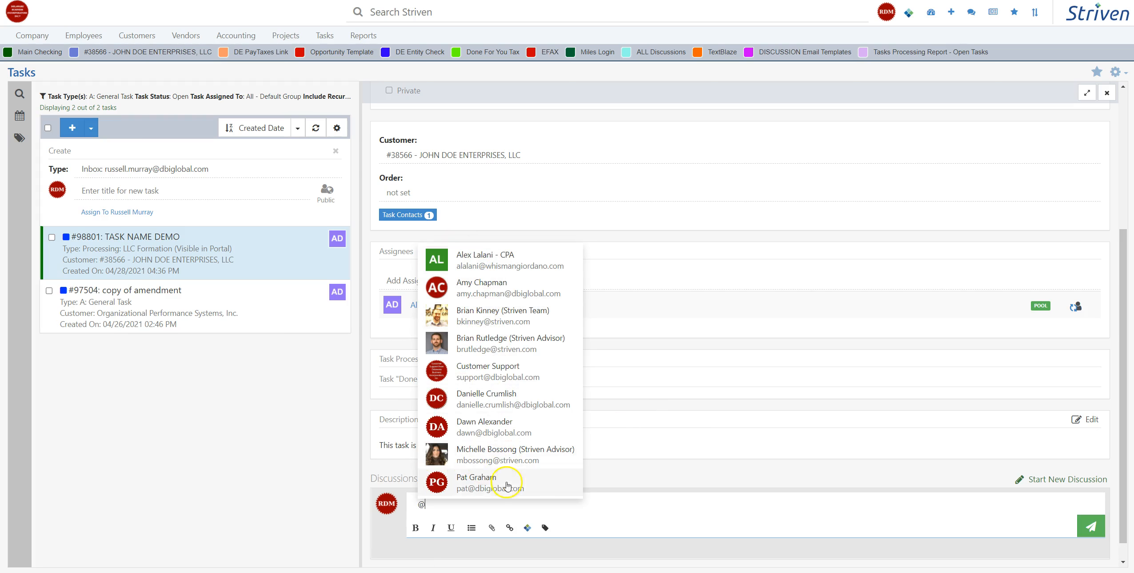
pyautogui.click(580, 516)
pyautogui.press('BackSpace')
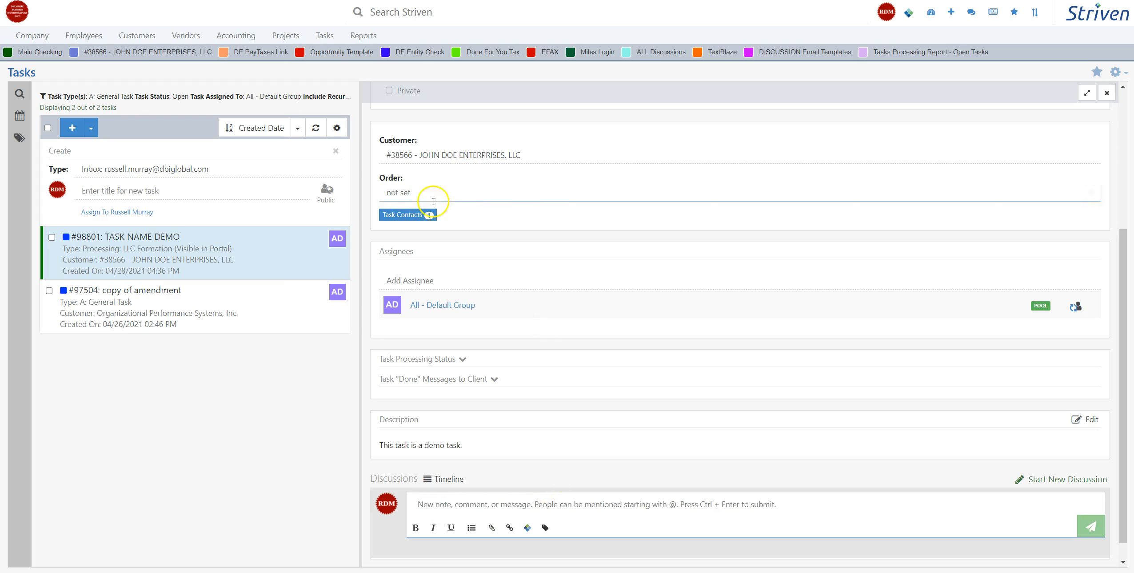
# Step: Examine the contact attached to the task again and return to the task details without changes
pyautogui.click(407, 215)
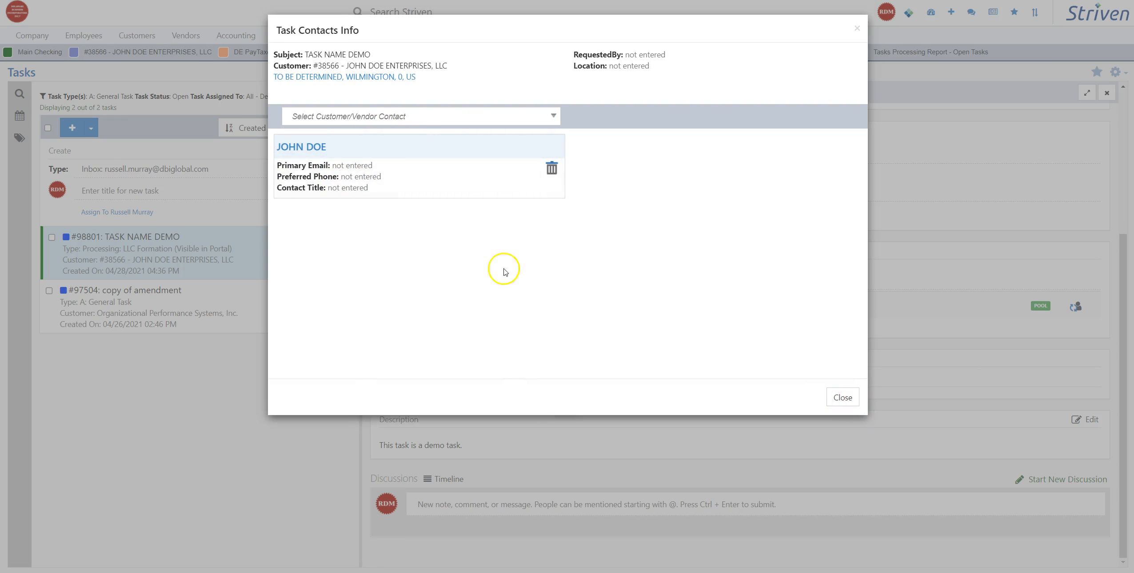
pyautogui.click(843, 397)
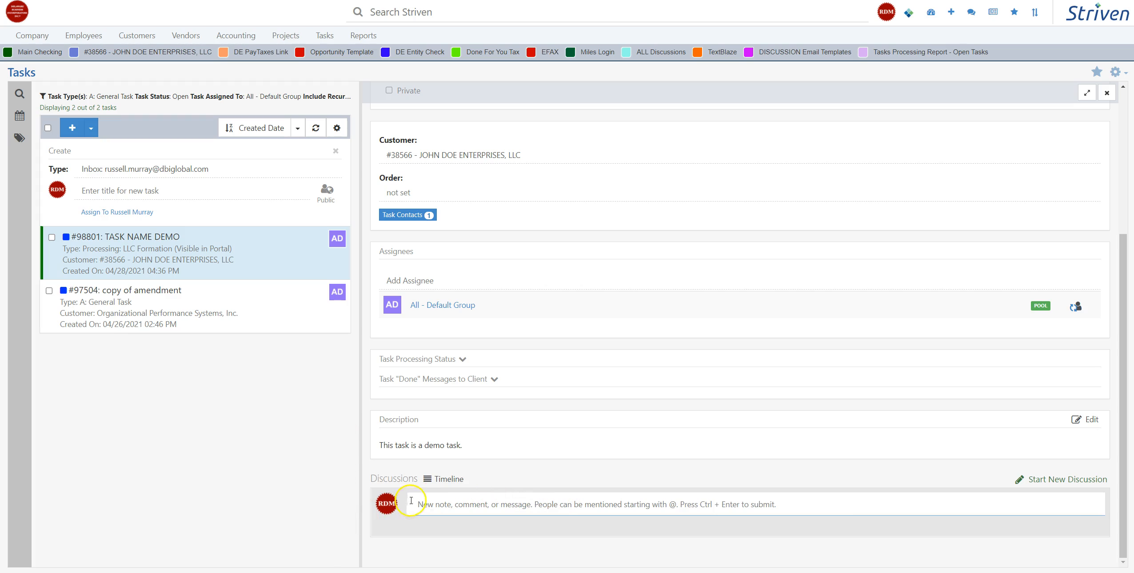
pyautogui.click(324, 484)
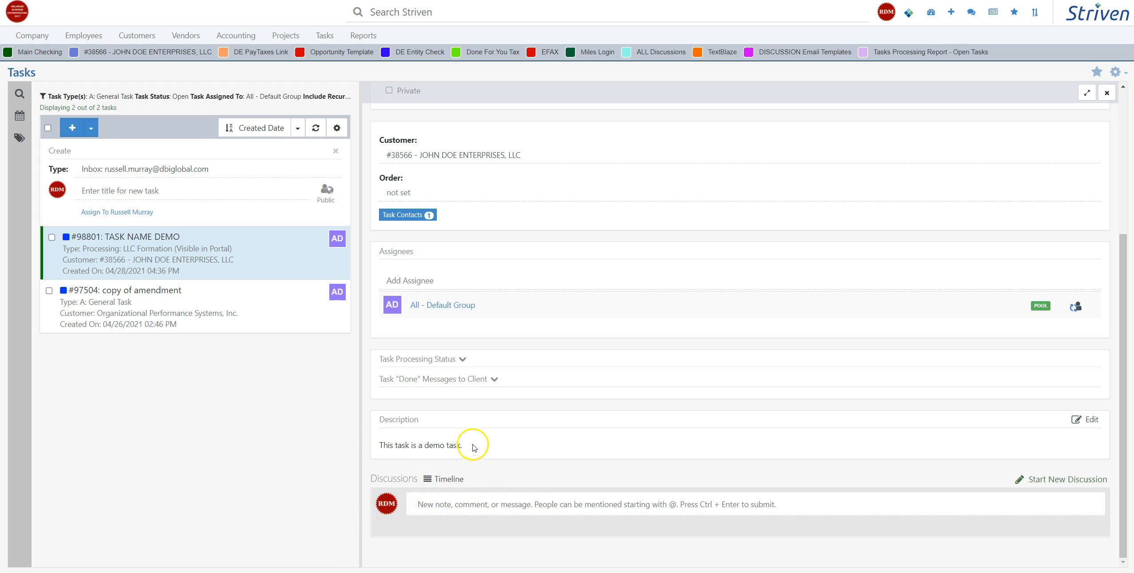
# Step: Copy the link to TASK NAME DEMO to the clipboard and refresh the task details
pyautogui.scroll(5, 473, 446)
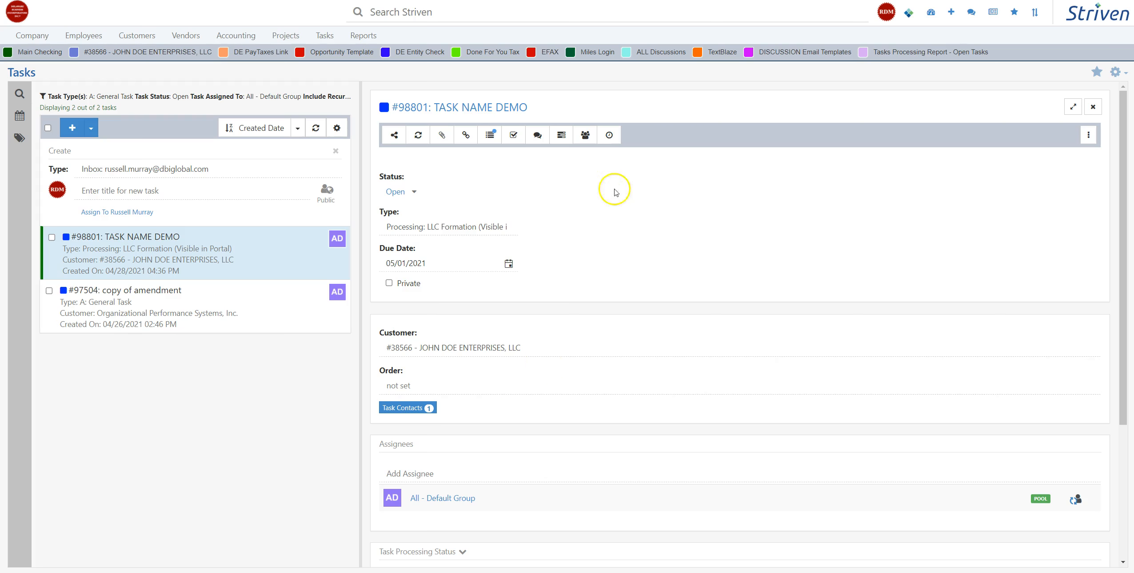
pyautogui.click(395, 136)
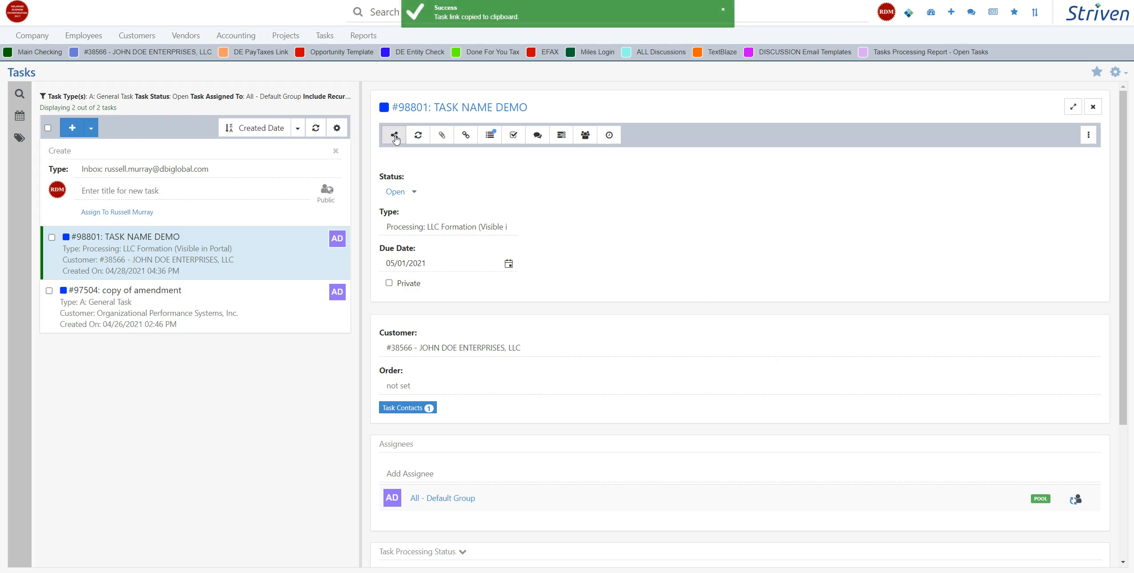
pyautogui.click(419, 134)
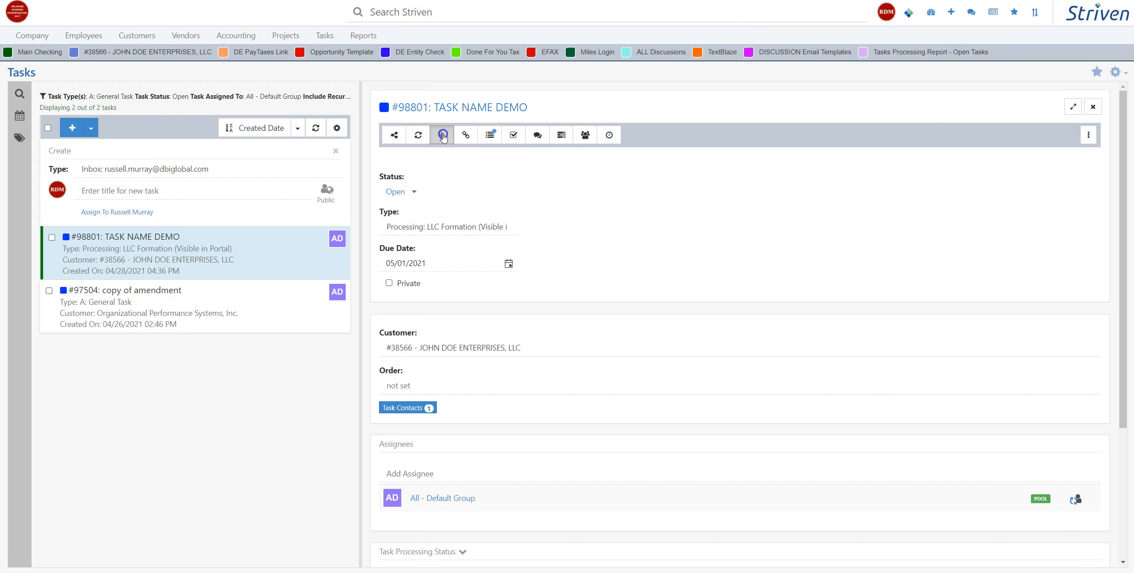
# Step: Check the Task Attachments and Linked To windows of the task, closing both without adding anything
pyautogui.click(443, 135)
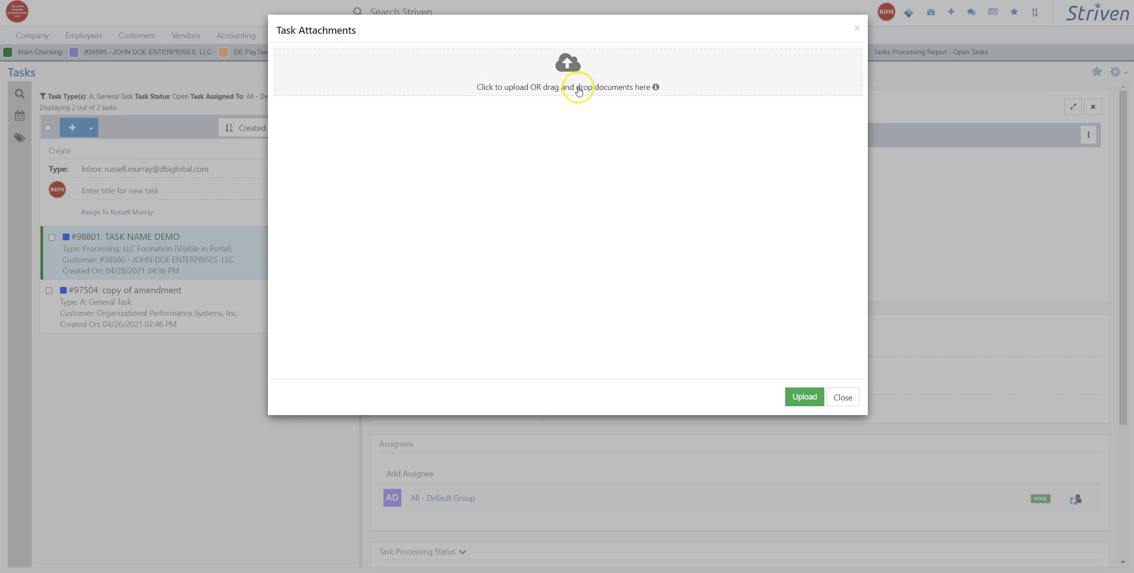
pyautogui.click(843, 397)
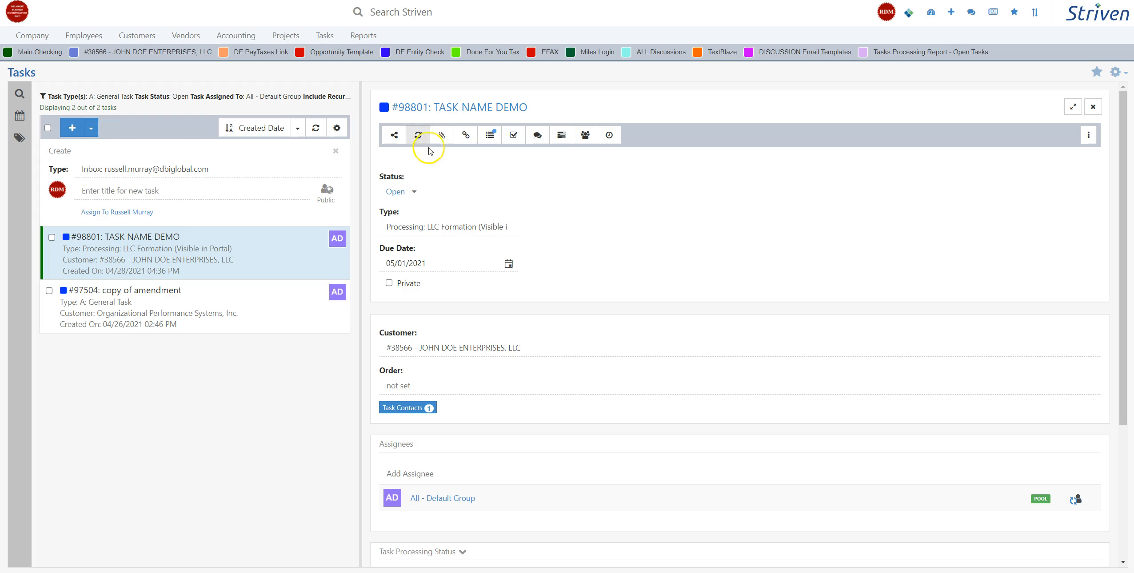
pyautogui.click(469, 136)
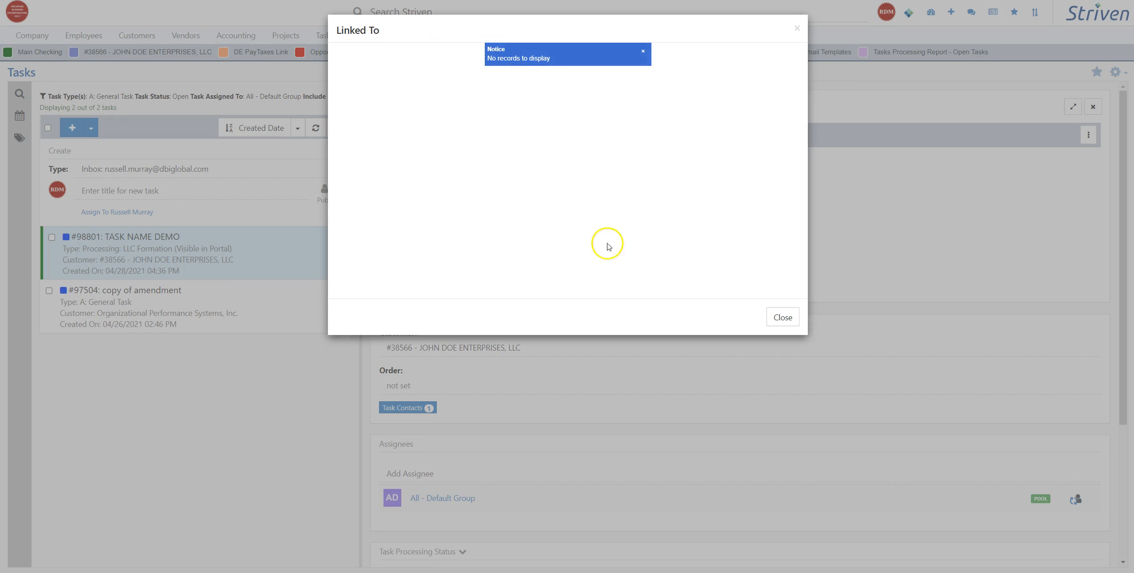
pyautogui.click(788, 318)
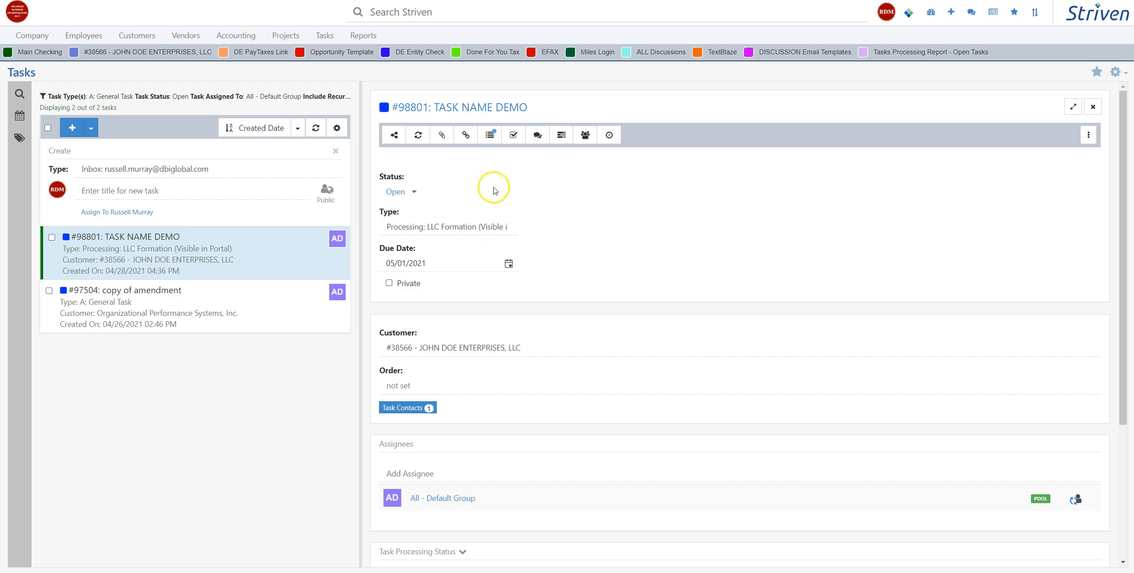
# Step: Review the Task Audit Log and the Task Checklist of the task, closing both without changes
pyautogui.click(489, 135)
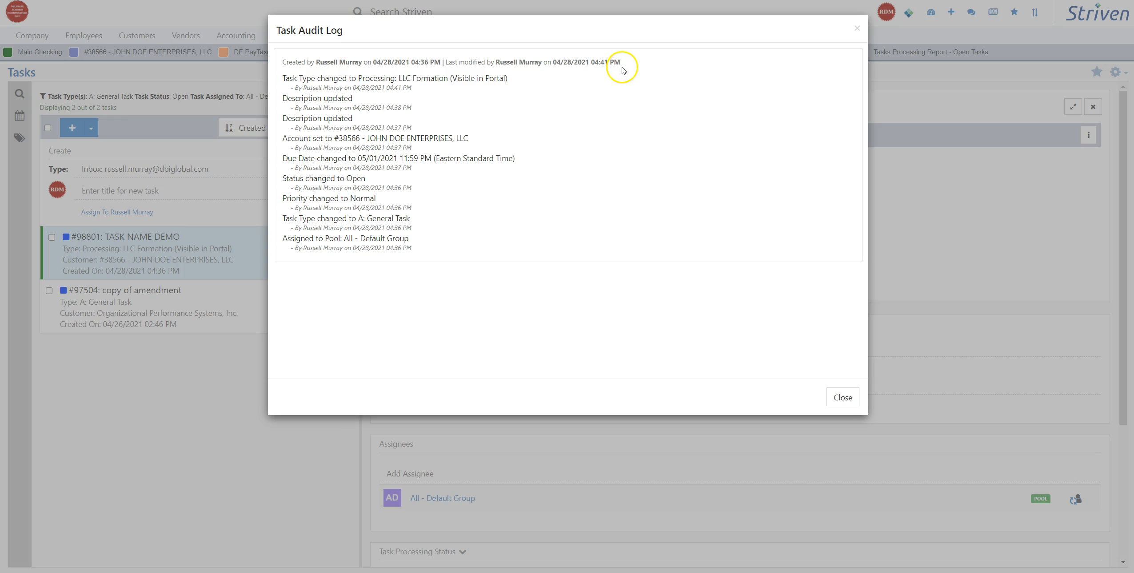
pyautogui.click(840, 396)
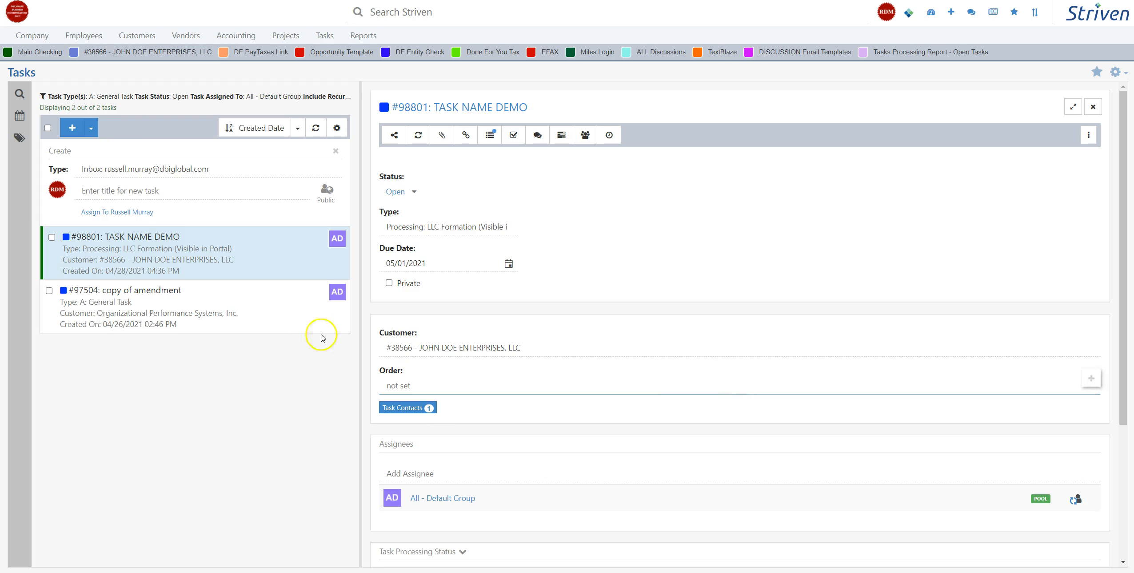
pyautogui.click(513, 134)
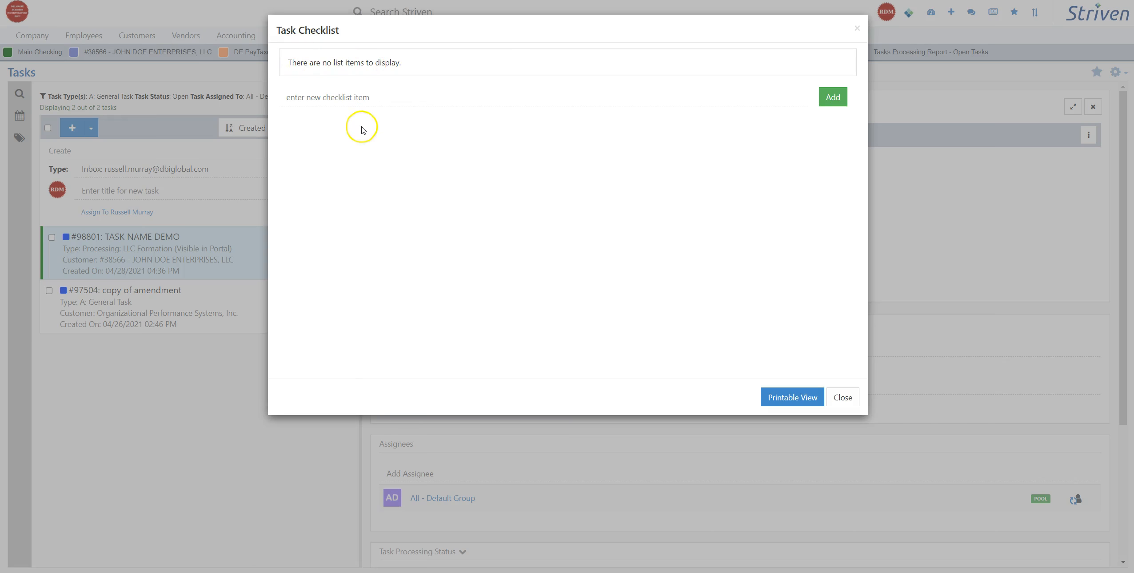
pyautogui.click(835, 398)
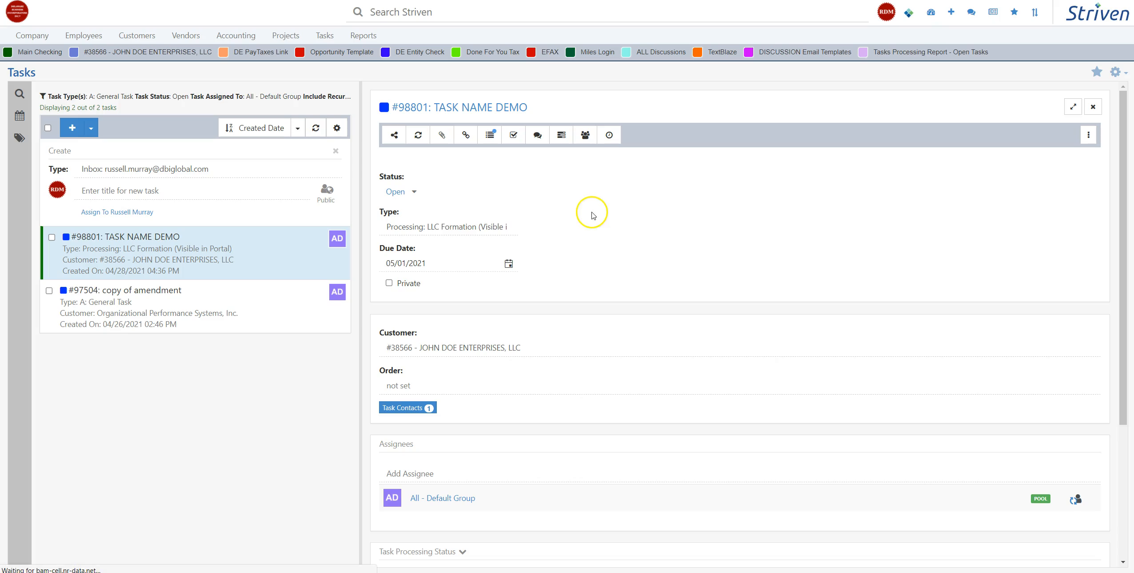
# Step: Jump to the Discussions section of the task and return to the beginning of its details
pyautogui.click(536, 139)
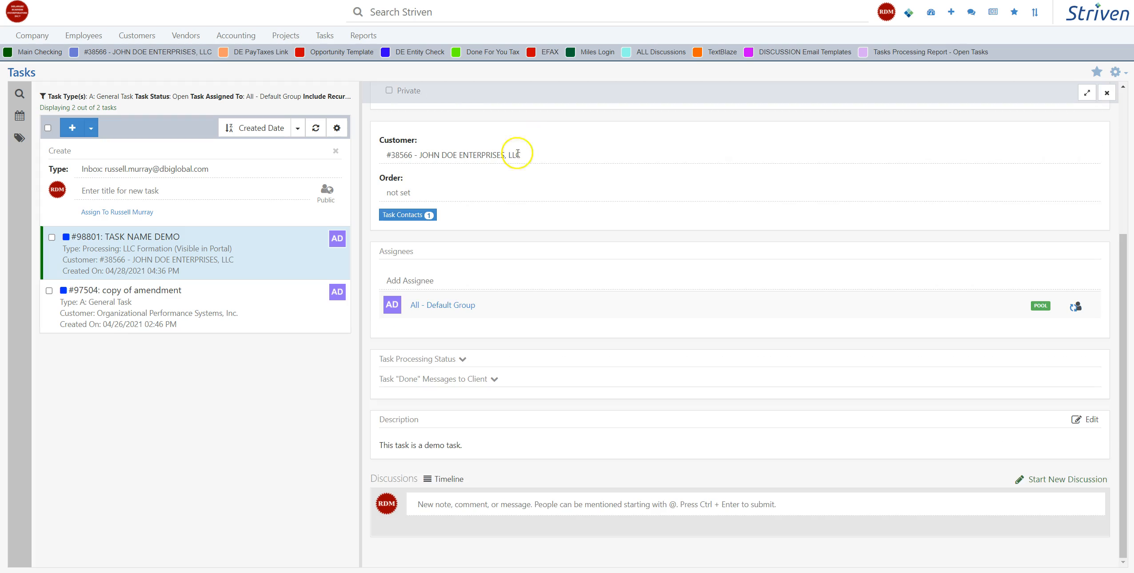
pyautogui.scroll(5, 519, 195)
# Step: Check the task's Recent Order and Tasks and Viewed By information, closing both windows
pyautogui.click(562, 136)
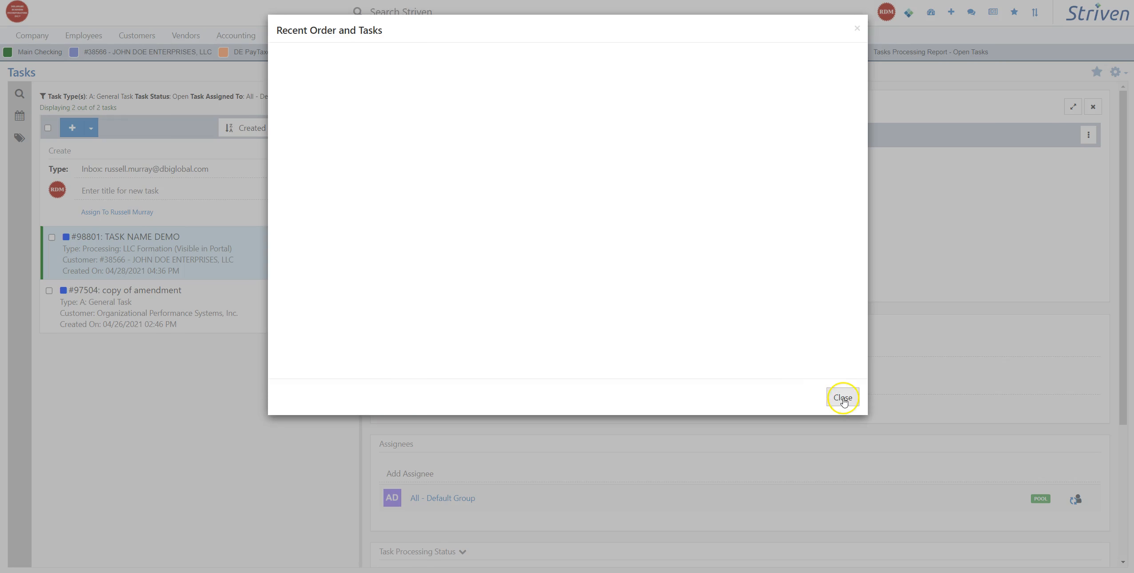
pyautogui.click(844, 400)
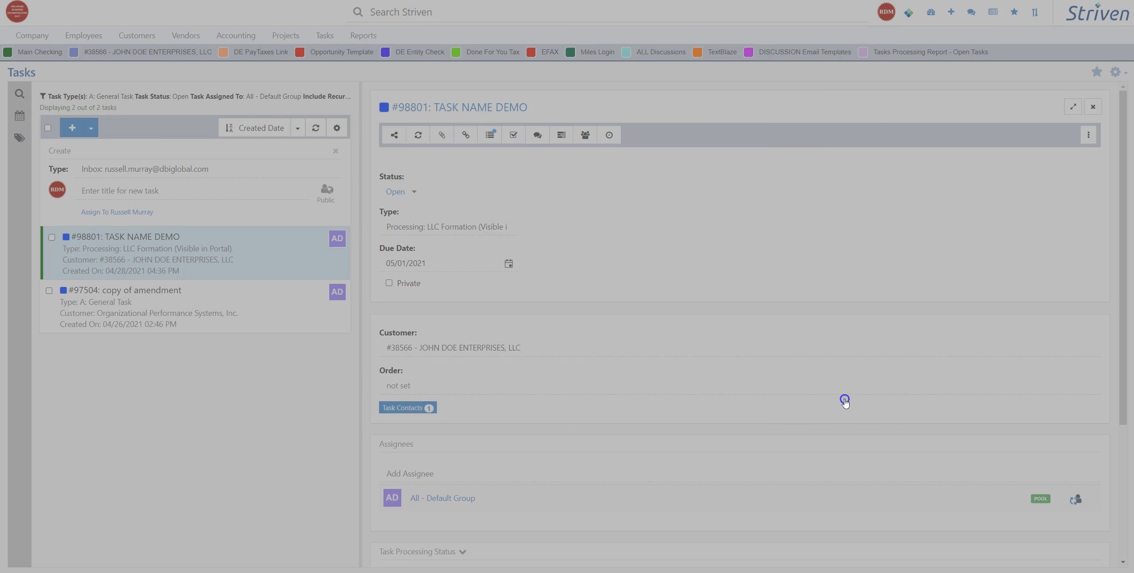
pyautogui.click(585, 135)
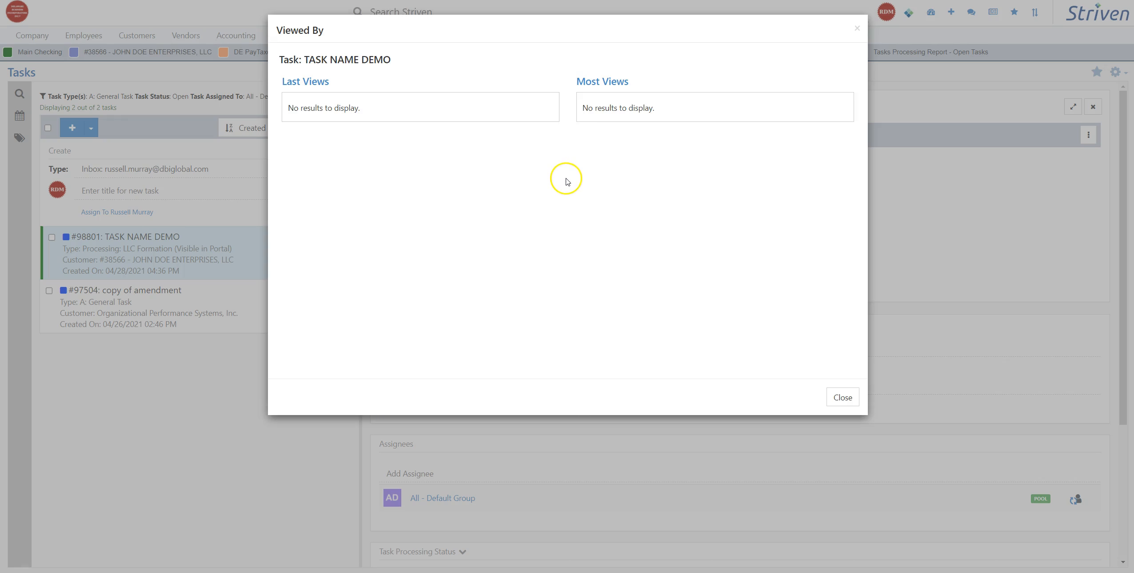
pyautogui.click(845, 397)
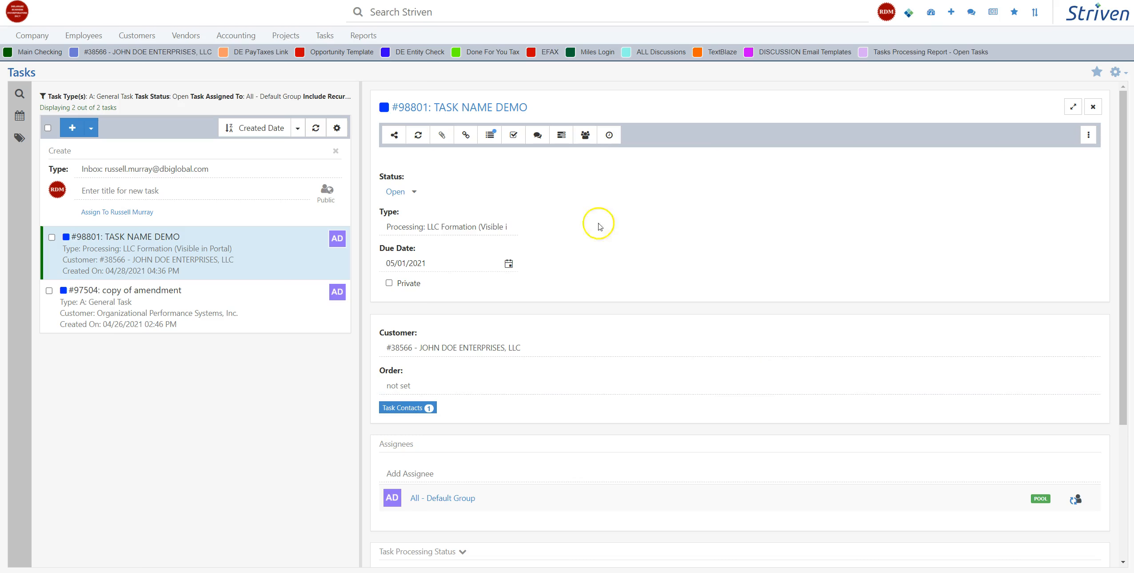
# Step: Check the task's Add Time entry form and its list of additional task actions, closing both without changes
pyautogui.click(610, 136)
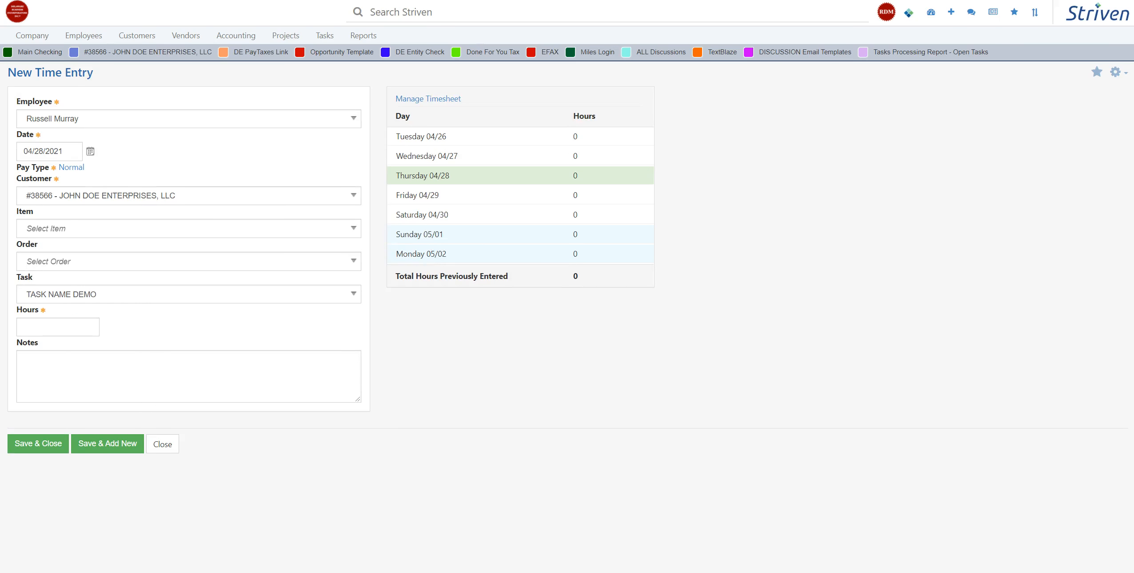
pyautogui.hotkey('ctrl', 'w')
pyautogui.click(1087, 135)
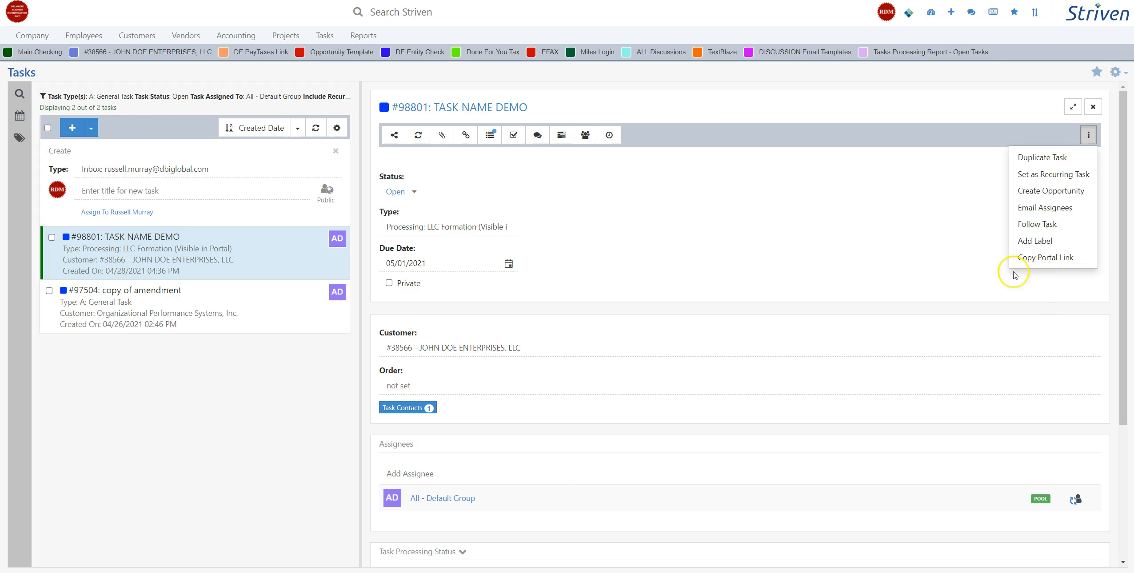
pyautogui.click(983, 272)
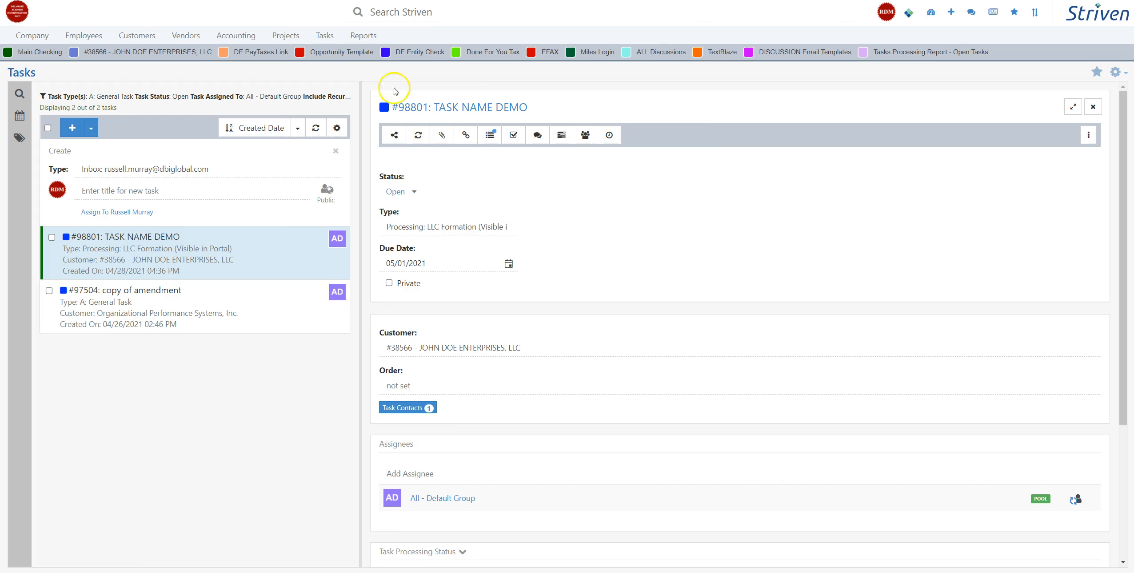
# Step: Open the Tasks Library and review the form for adding a library item, including its task type options, without saving
pyautogui.moveTo(332, 36)
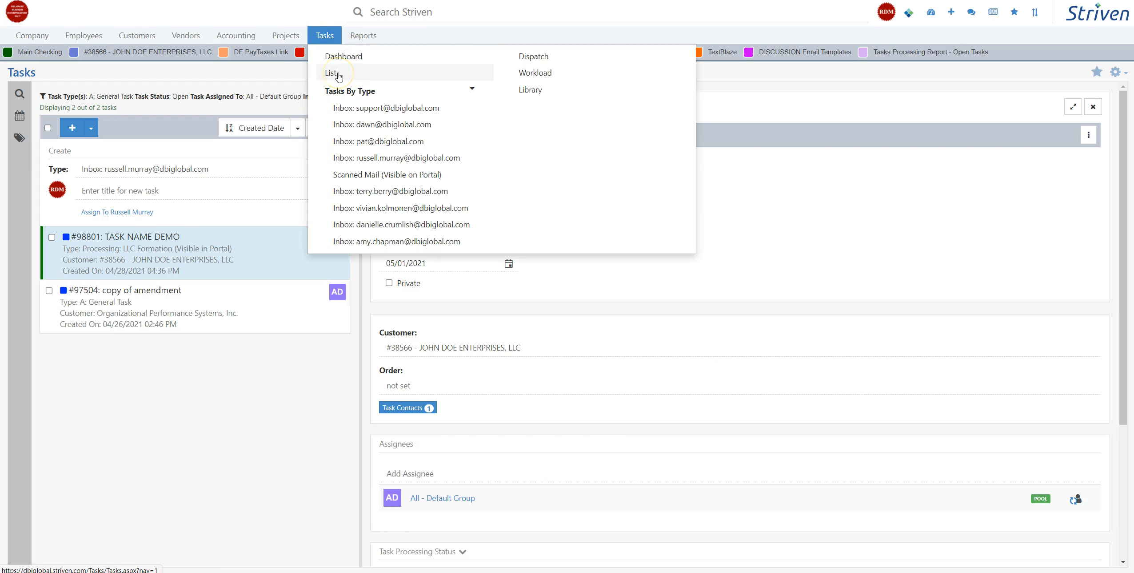
pyautogui.click(472, 89)
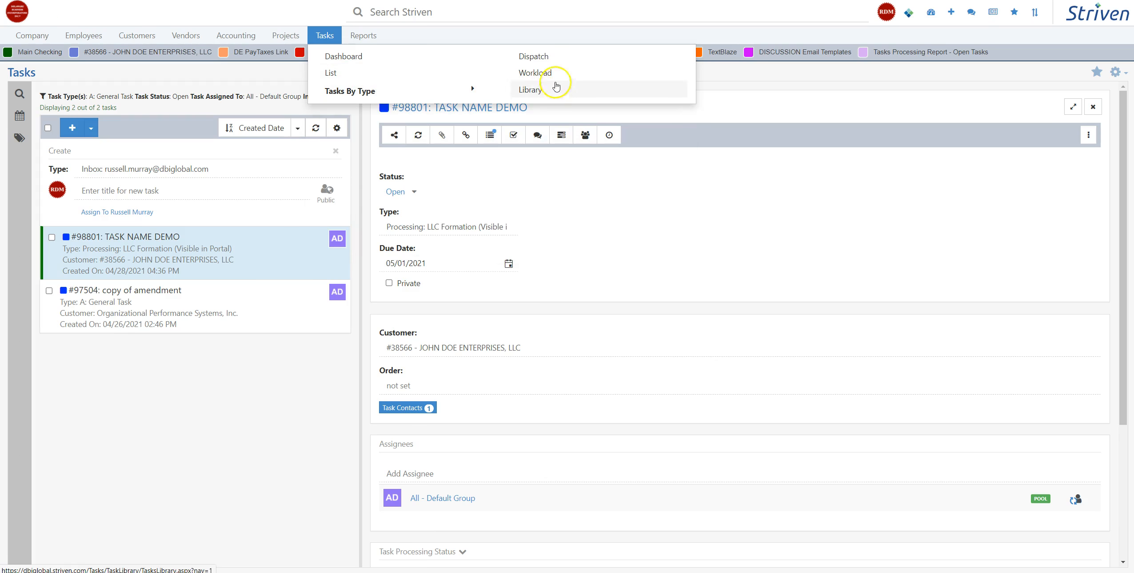
pyautogui.click(534, 91)
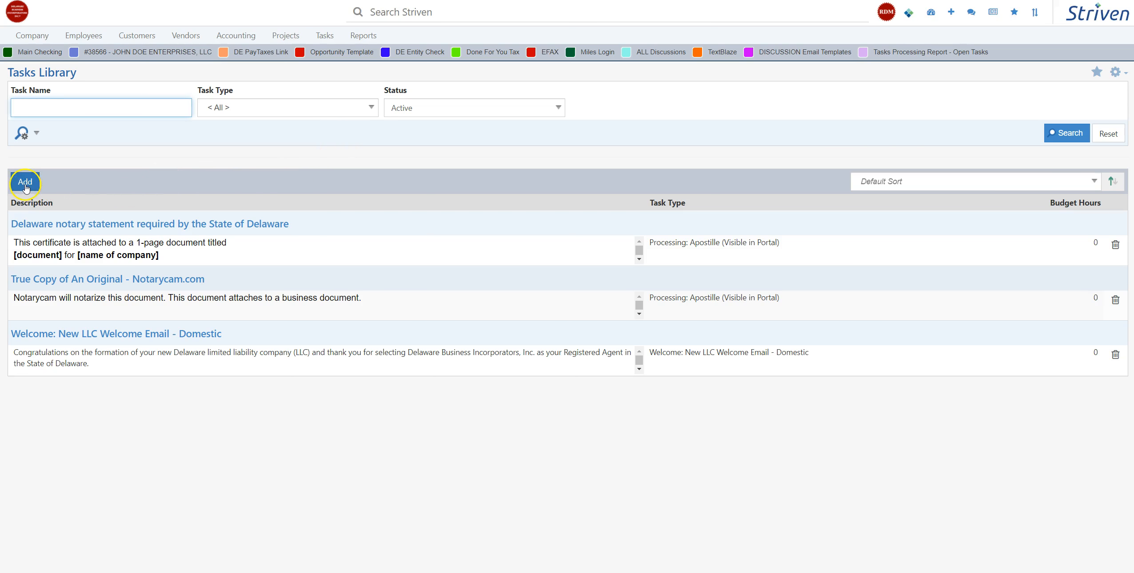
pyautogui.click(26, 183)
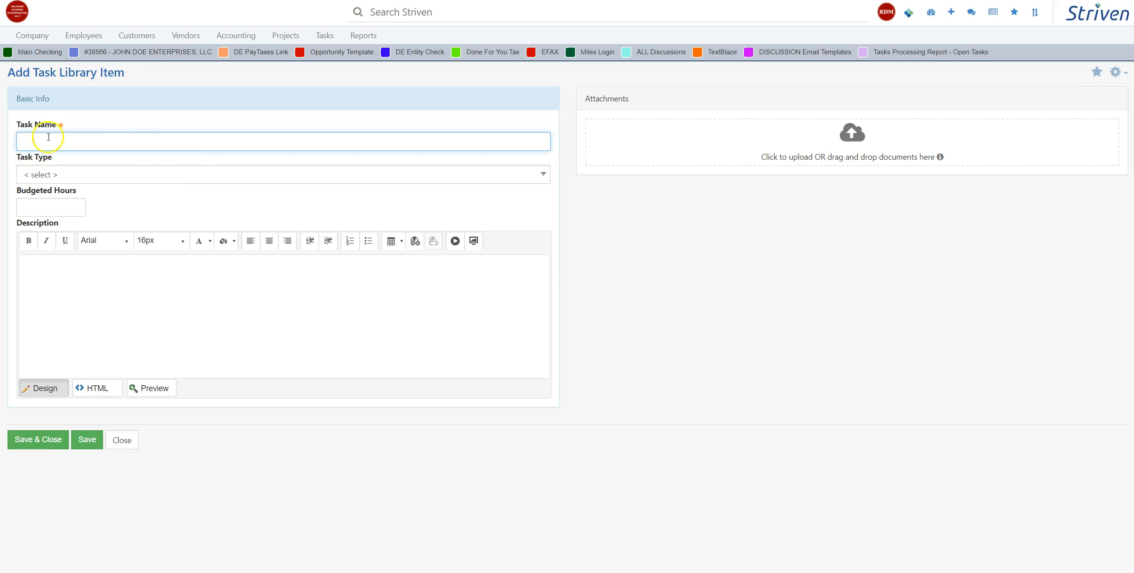
pyautogui.click(65, 174)
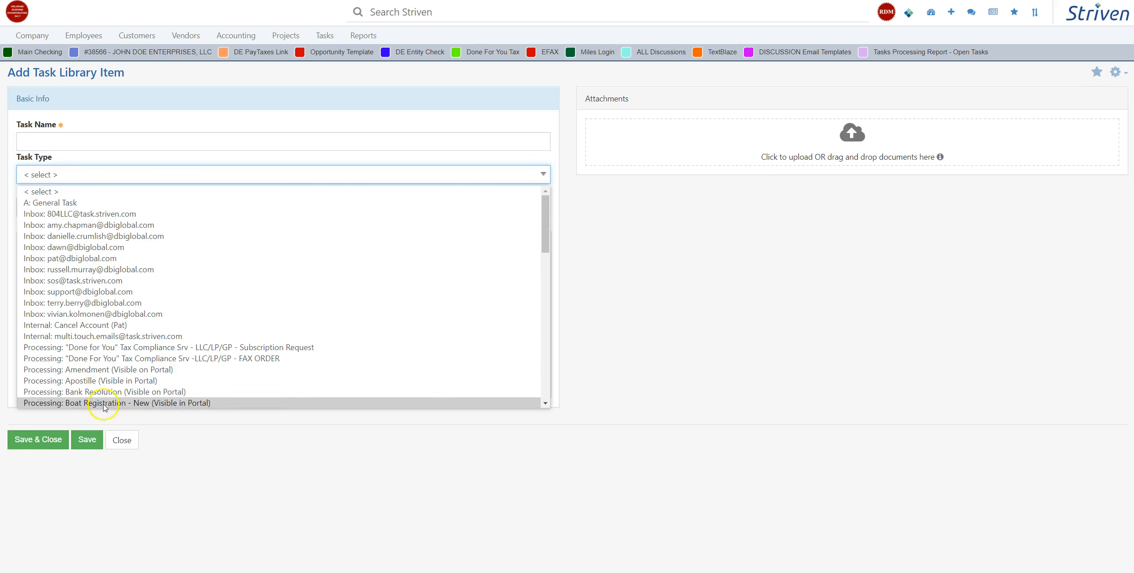
pyautogui.click(97, 173)
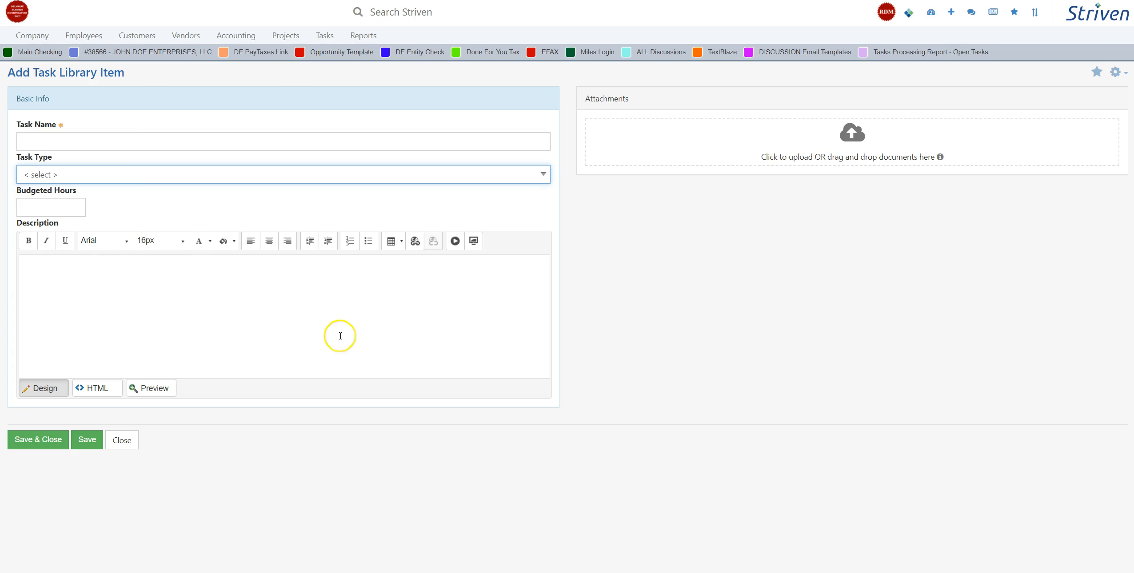
pyautogui.click(122, 440)
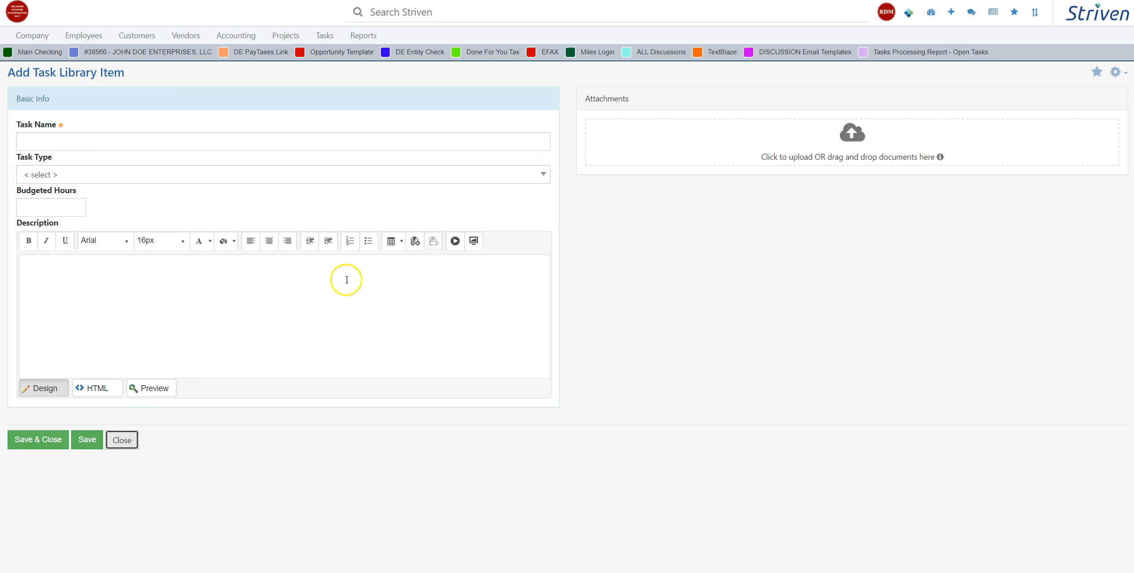
# Step: From the task list, create a task by copying the library item "Welcome: New LLC Welcome Email - Domestic"
pyautogui.click(324, 36)
pyautogui.click(334, 72)
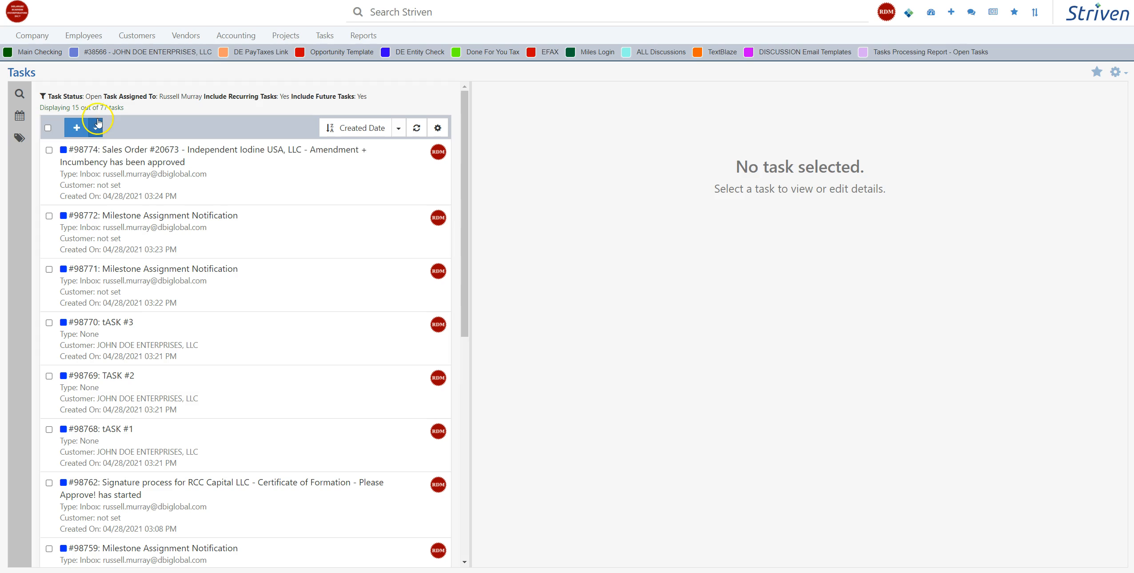
pyautogui.click(98, 123)
pyautogui.click(111, 147)
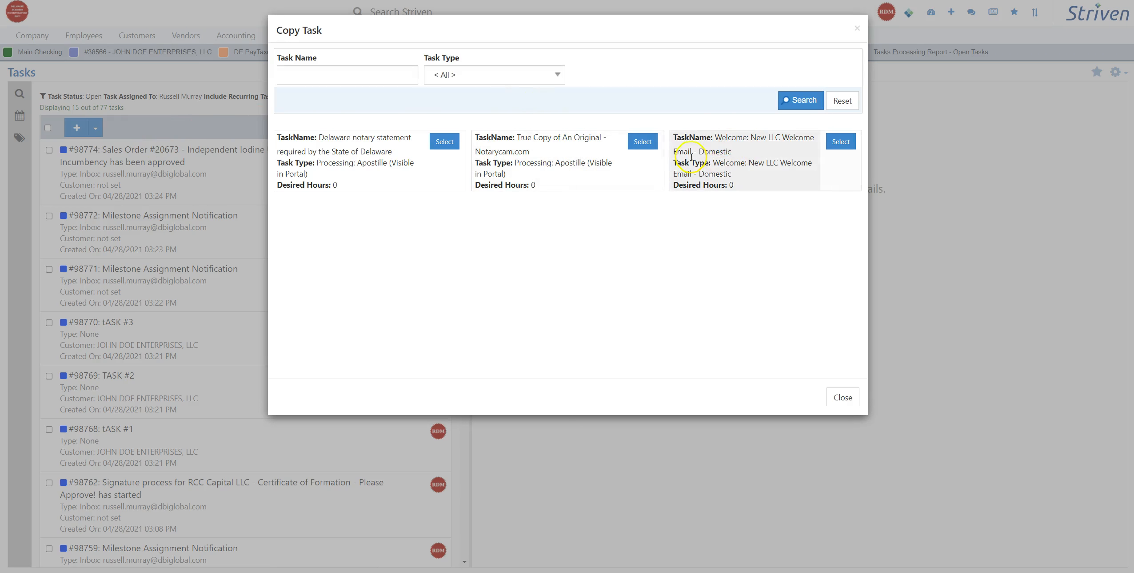
pyautogui.click(841, 141)
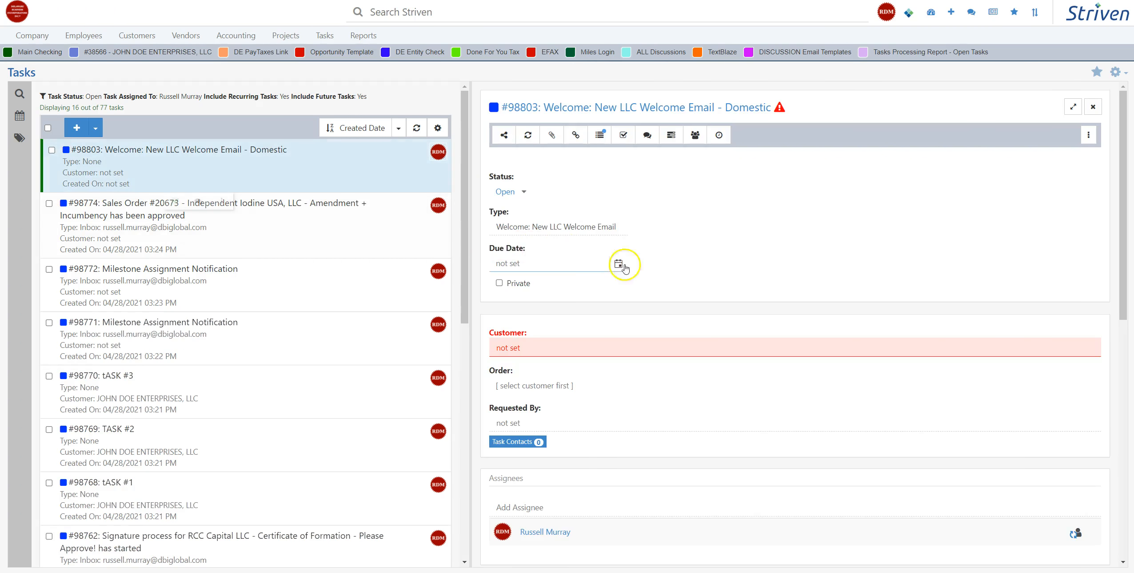
# Step: Set the new welcome email task's customer to JOHN DOE ENTERPRISES, LLC
pyautogui.click(504, 293)
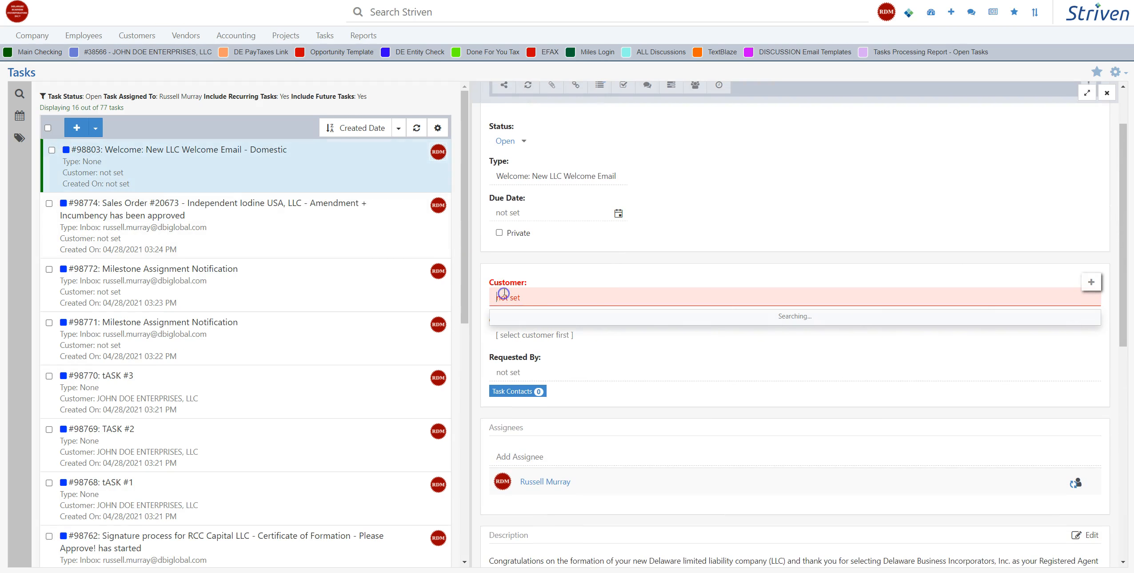
pyautogui.write('john doe')
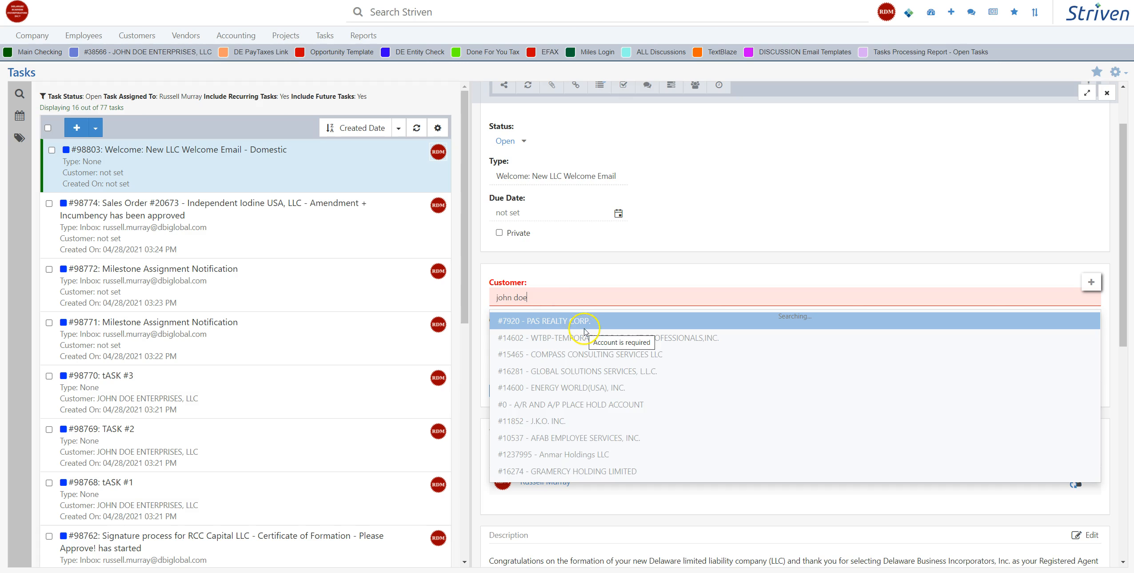
pyautogui.click(558, 320)
pyautogui.click(611, 269)
# Step: Copy the full welcome message text from the task's Description
pyautogui.scroll(-10, 720, 249)
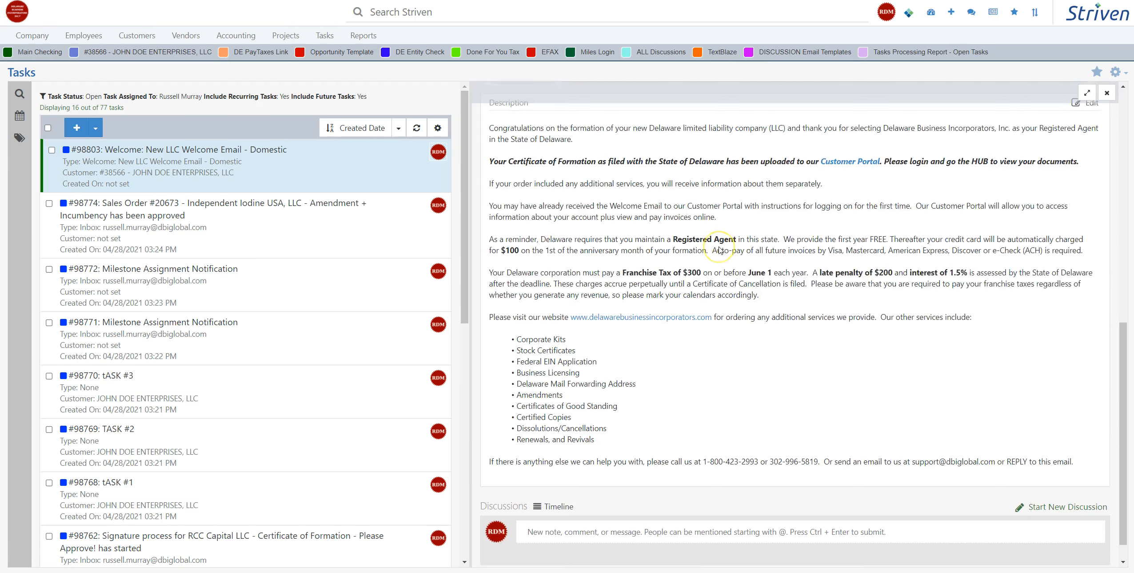
pyautogui.scroll(2, 535, 195)
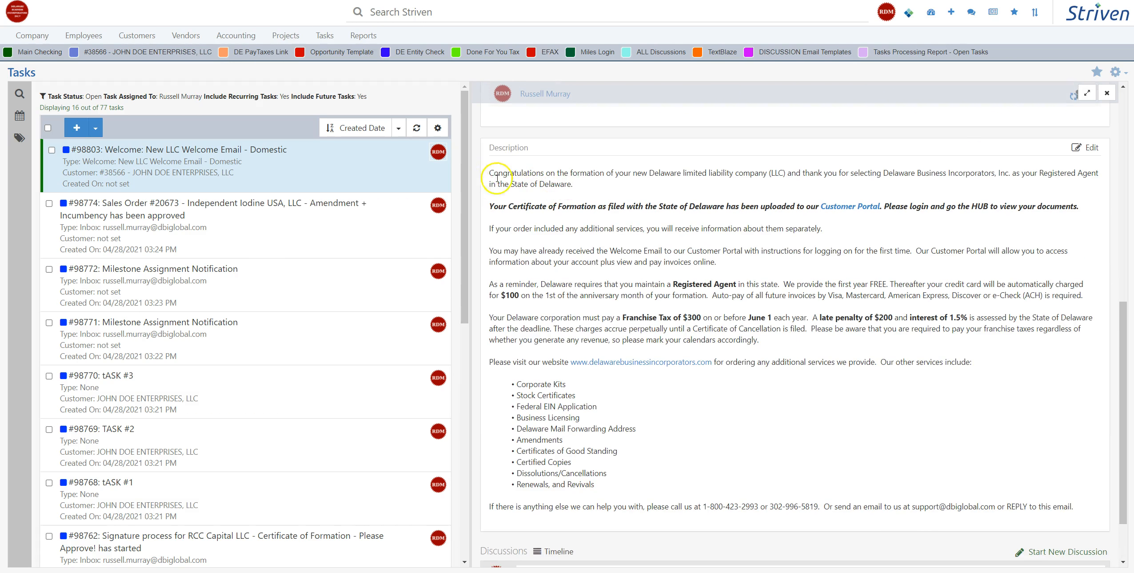
pyautogui.moveTo(519, 173); pyautogui.dragTo(1082, 438)
pyautogui.rightClick(626, 183)
pyautogui.click(666, 195)
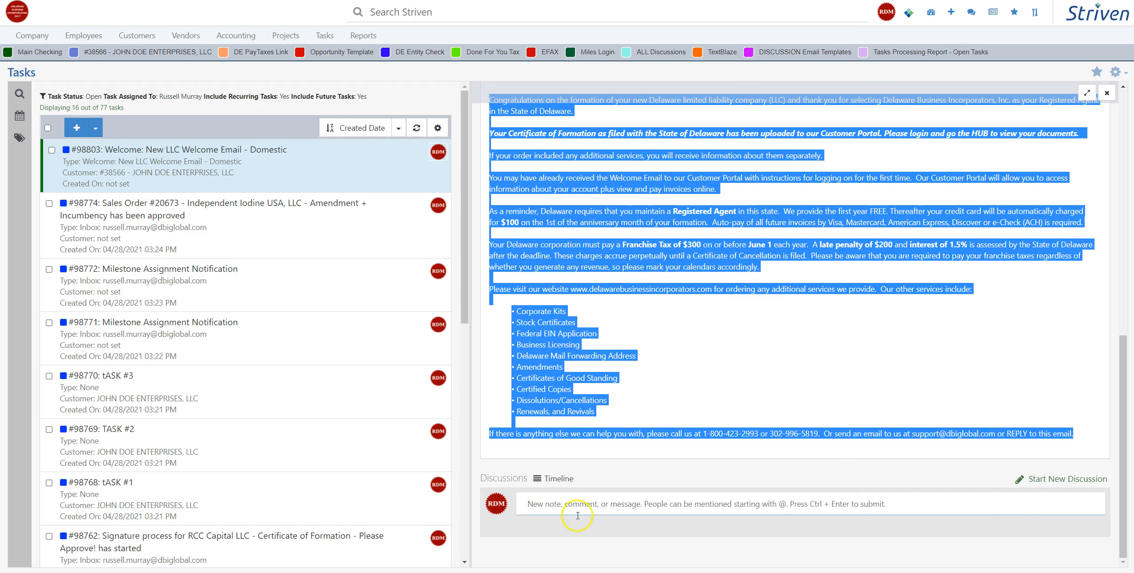
# Step: Start a discussion comment on the task that mentions Customer Support and paste the copied welcome message below the mention
pyautogui.click(540, 496)
pyautogui.write('@')
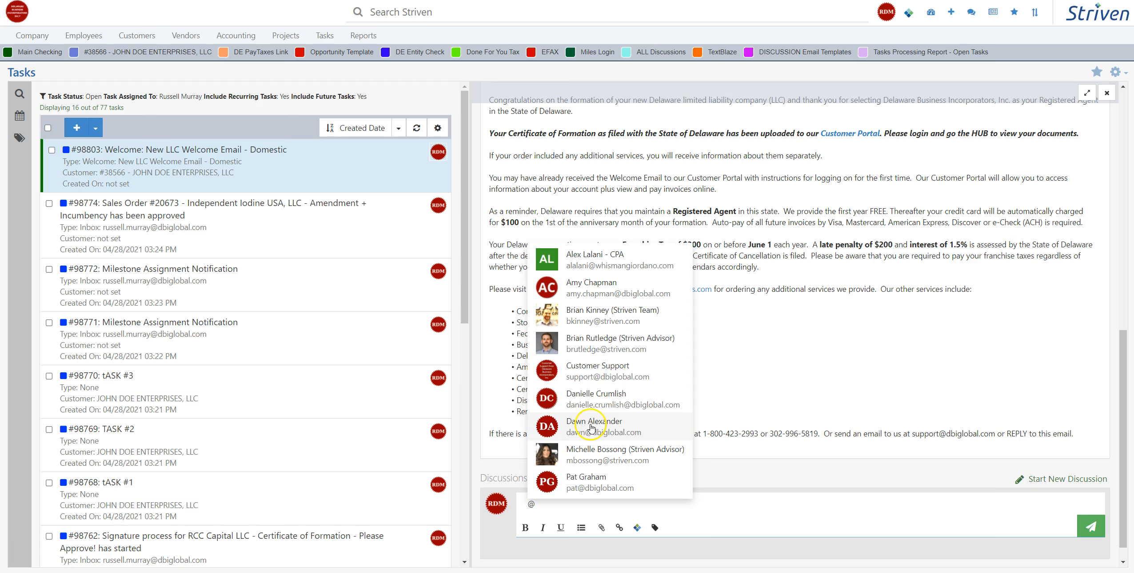
pyautogui.click(587, 369)
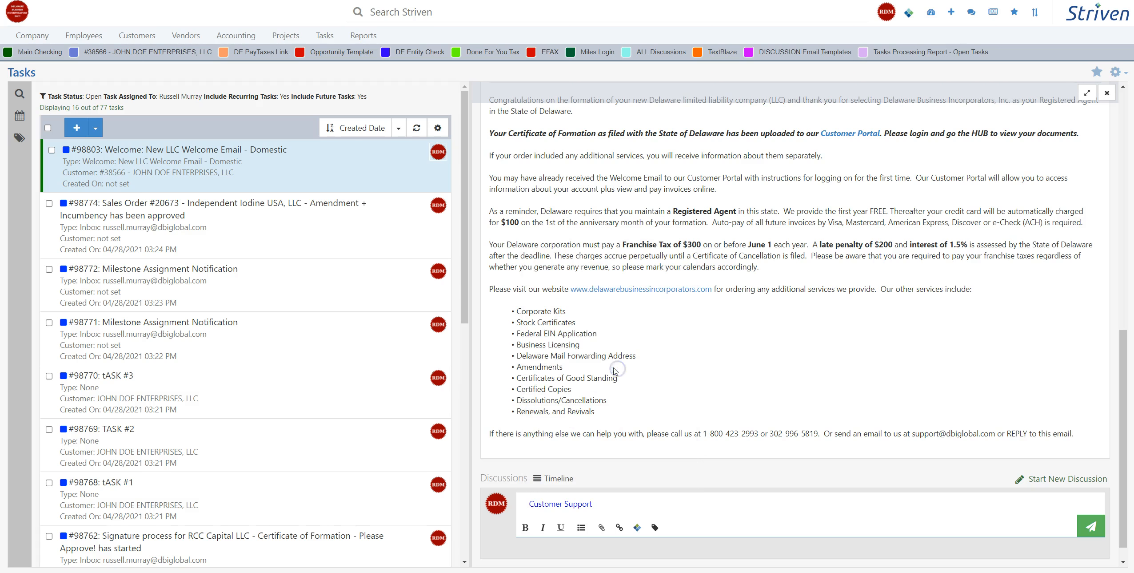
pyautogui.press('Return')
pyautogui.press('Return')
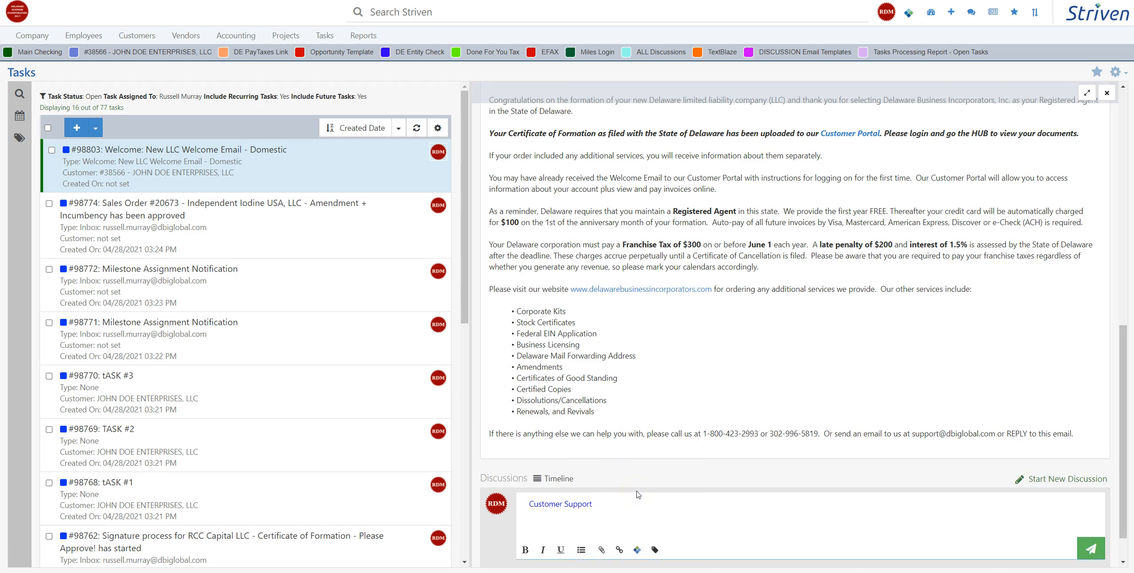
pyautogui.hotkey('ctrl', 'v')
pyautogui.scroll(-8, 603, 482)
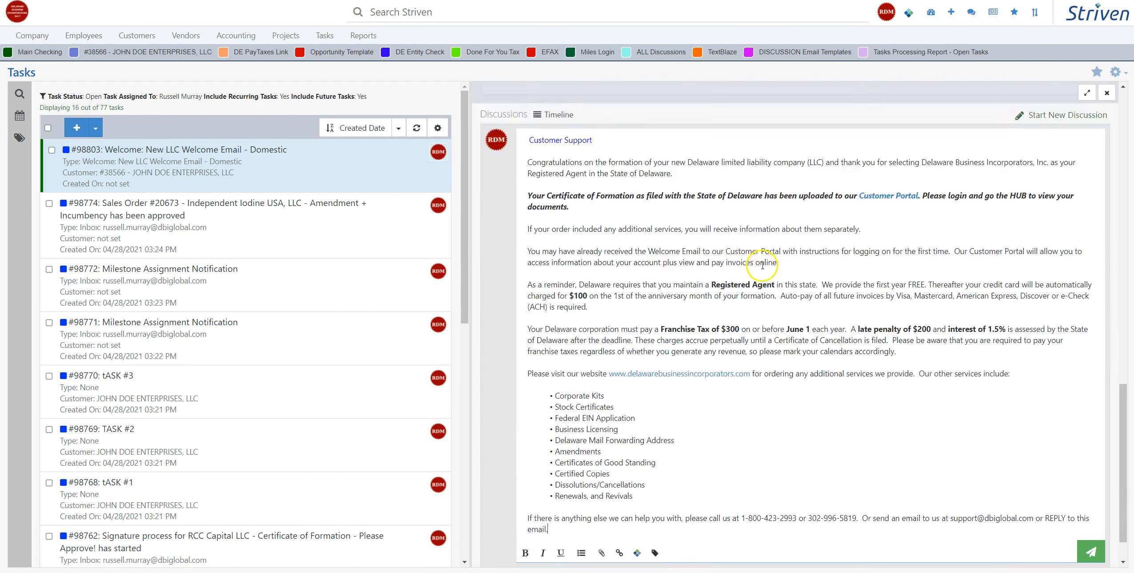
# Step: Look over the drafted welcome message from beginning to end and post it to the task's discussion
pyautogui.scroll(8, 712, 302)
pyautogui.scroll(-3, 670, 299)
pyautogui.scroll(-8, 671, 296)
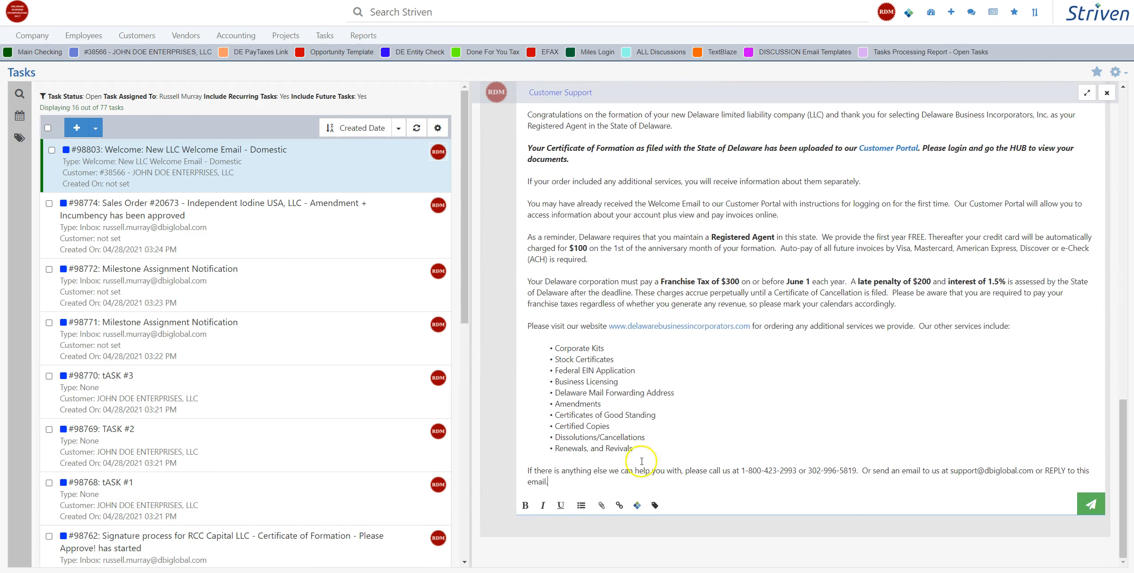
pyautogui.scroll(3, 666, 378)
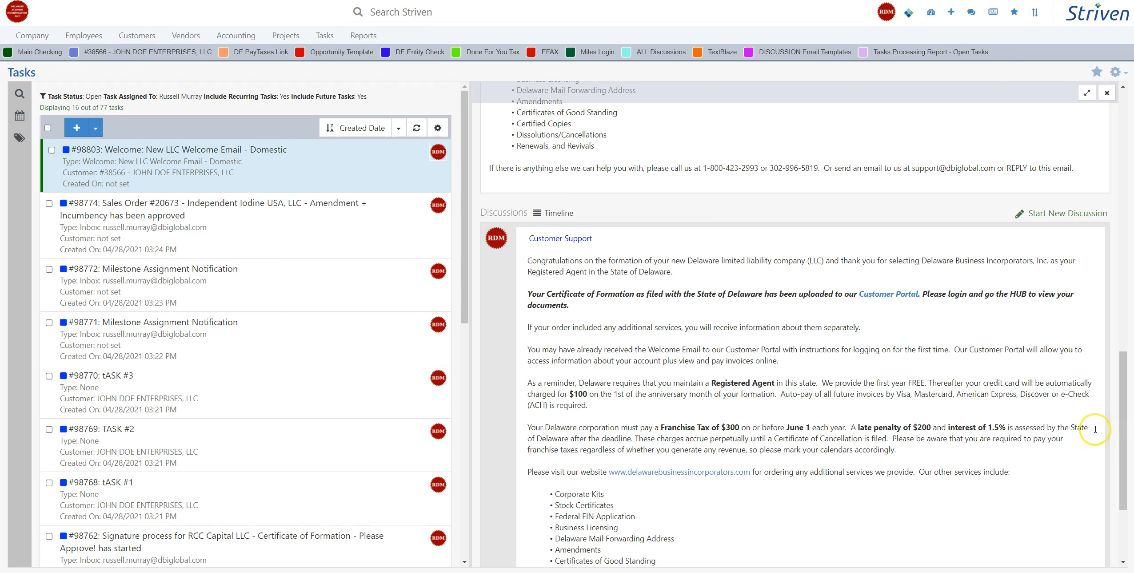
pyautogui.moveTo(1132, 444); pyautogui.dragTo(1132, 491)
pyautogui.click(586, 332)
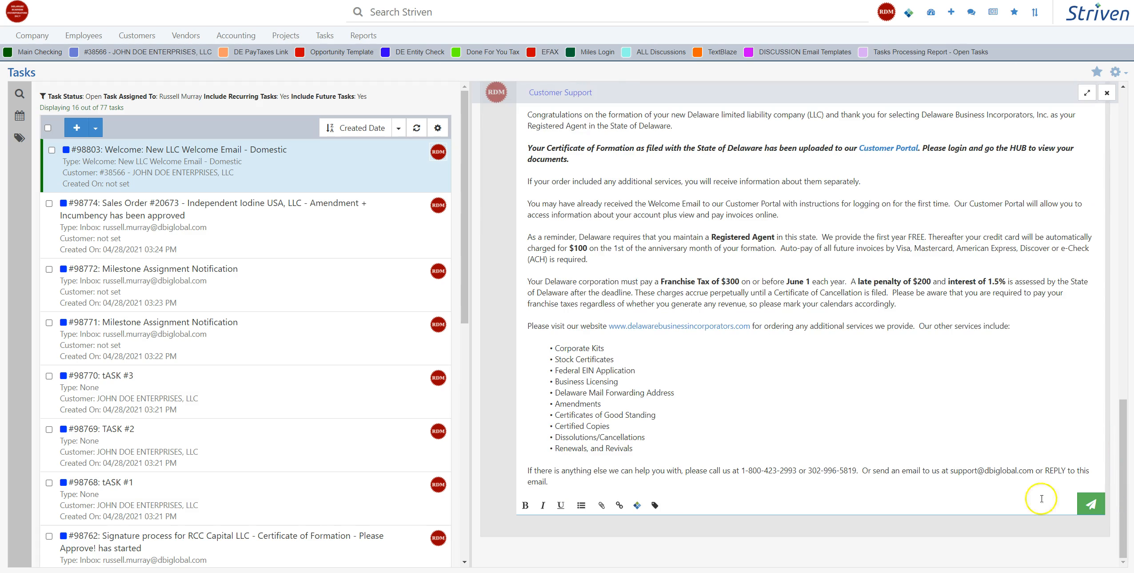
pyautogui.click(1092, 504)
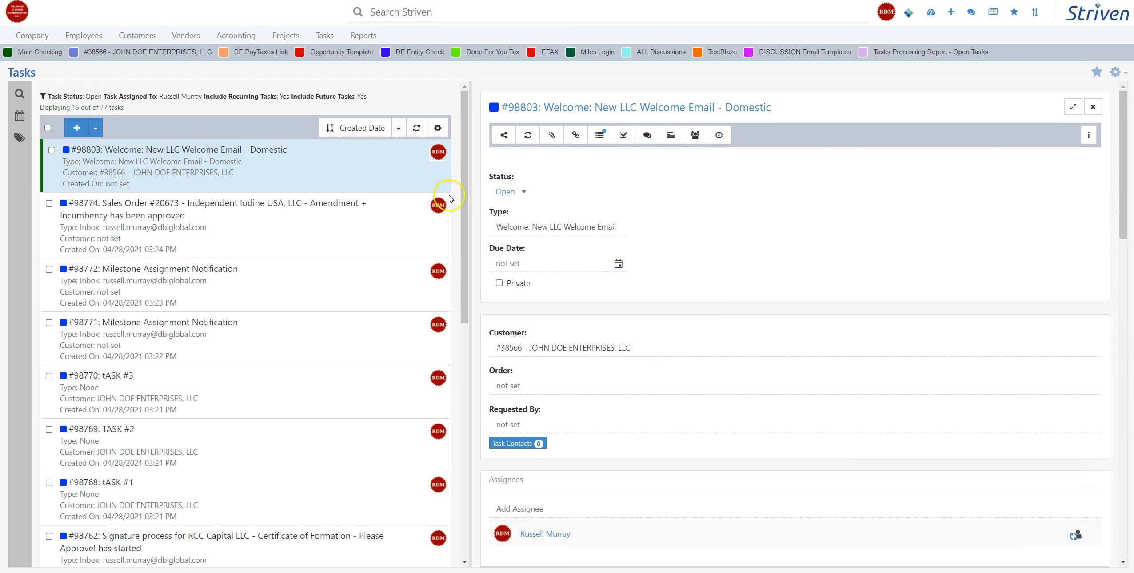
# Step: Show the open tasks of the support inbox task type and refresh the list
pyautogui.moveTo(324, 35)
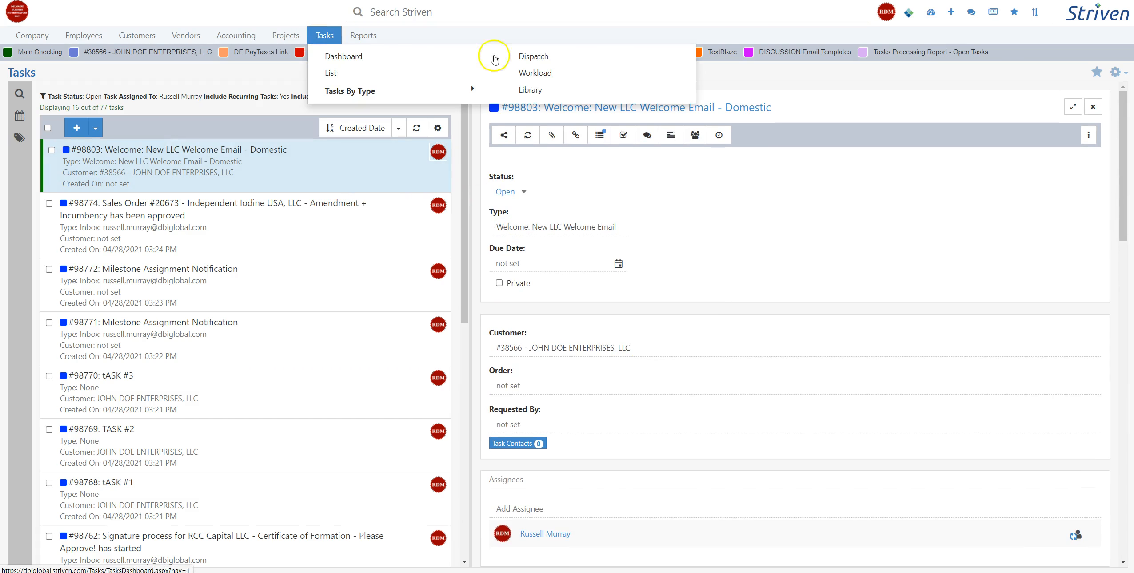
pyautogui.click(350, 93)
pyautogui.click(372, 108)
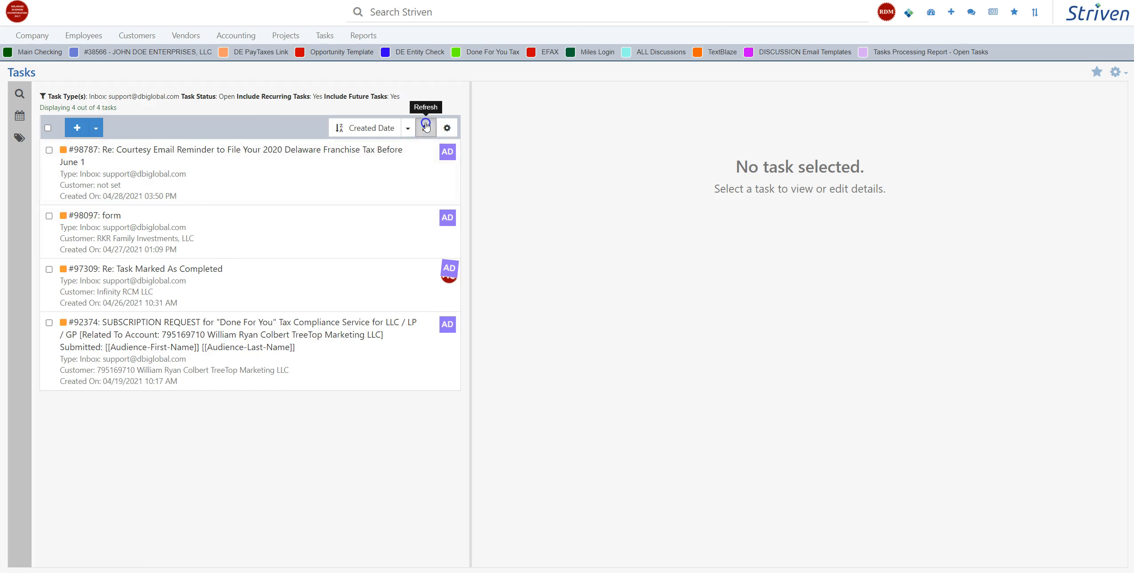
pyautogui.click(203, 182)
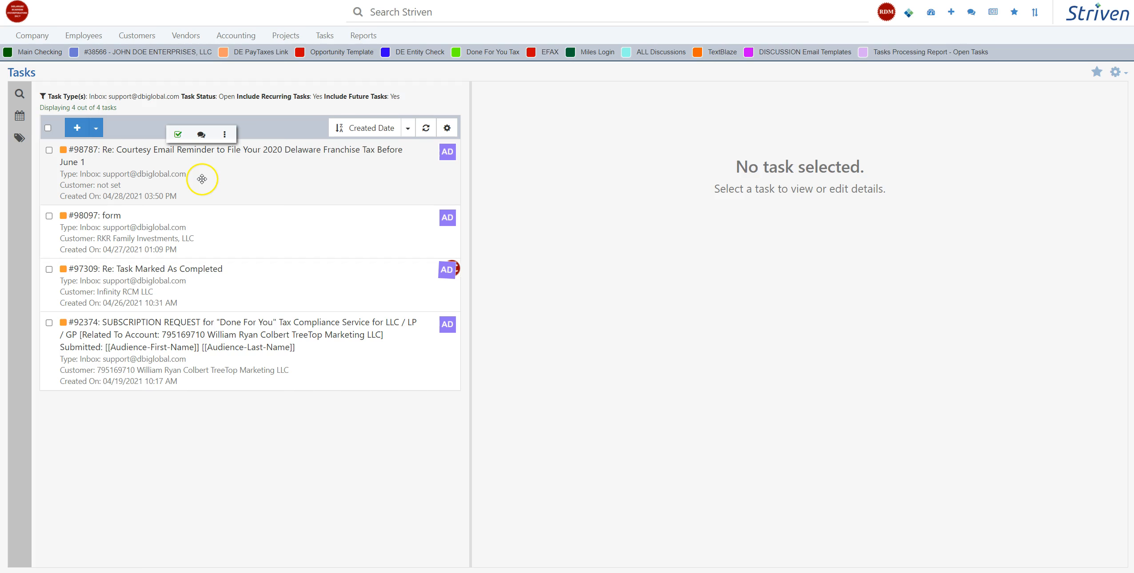
# Step: Open the Task Dispatch page and examine its task groups and the workload of each employee
pyautogui.click(324, 36)
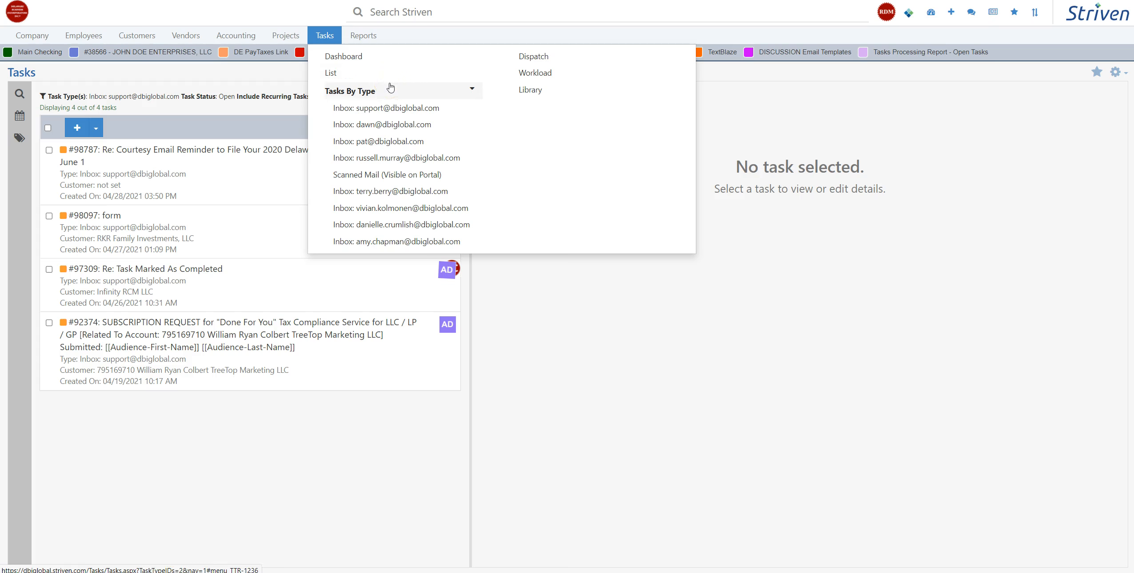
pyautogui.click(535, 59)
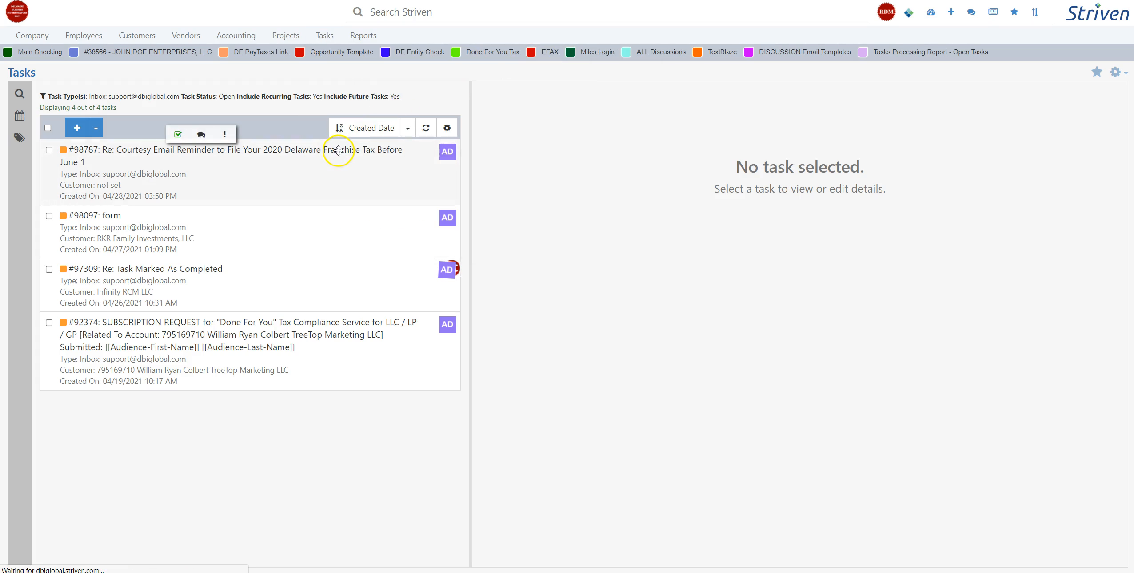
pyautogui.click(324, 37)
pyautogui.click(538, 55)
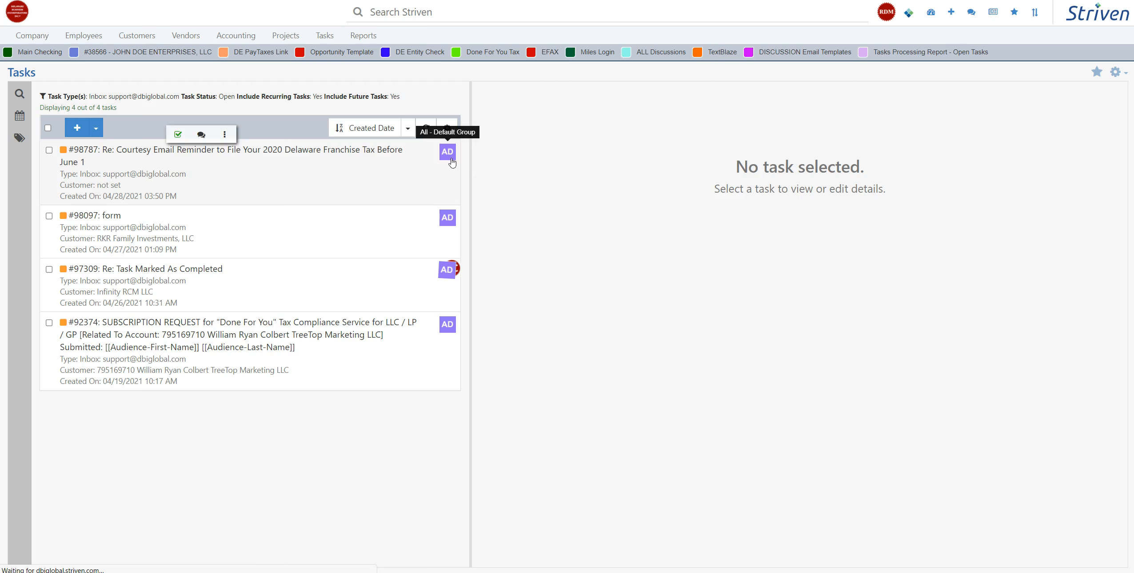
pyautogui.click(514, 227)
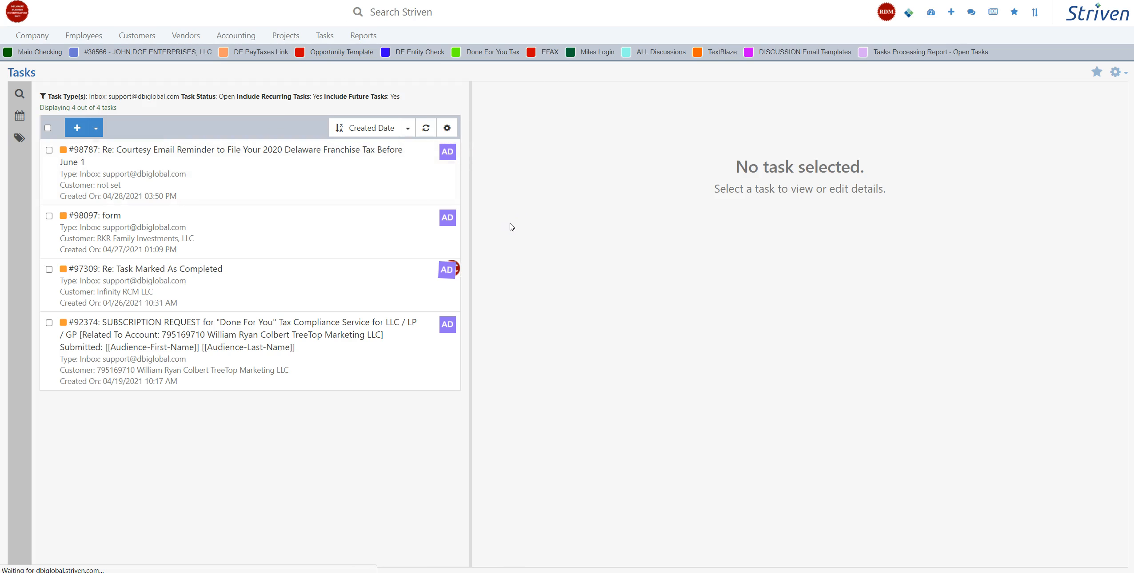
pyautogui.scroll(-3, 373, 180)
pyautogui.scroll(3, 373, 179)
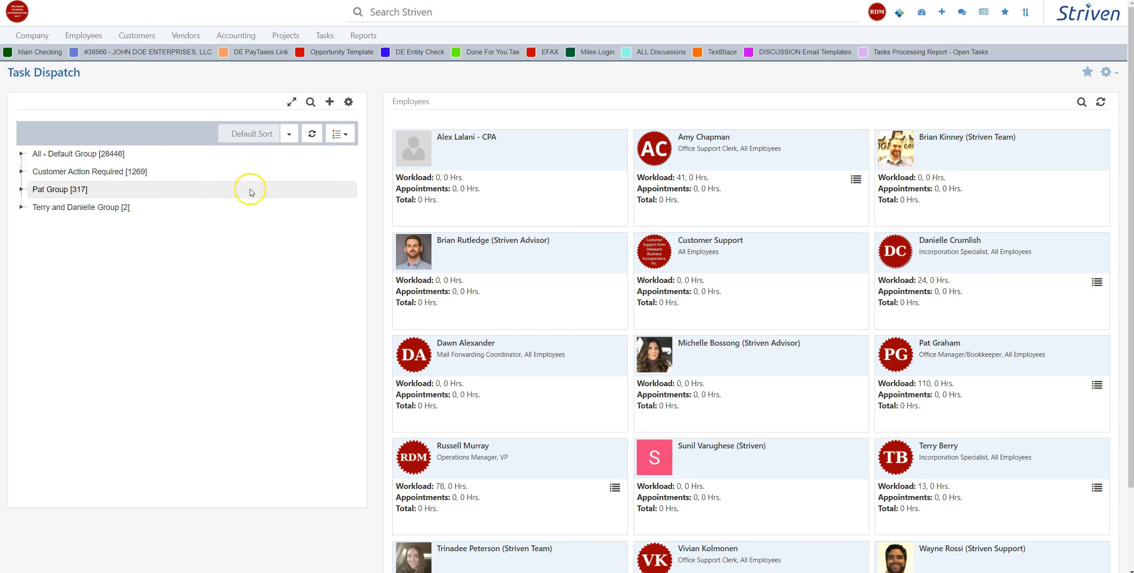
pyautogui.scroll(-3, 476, 306)
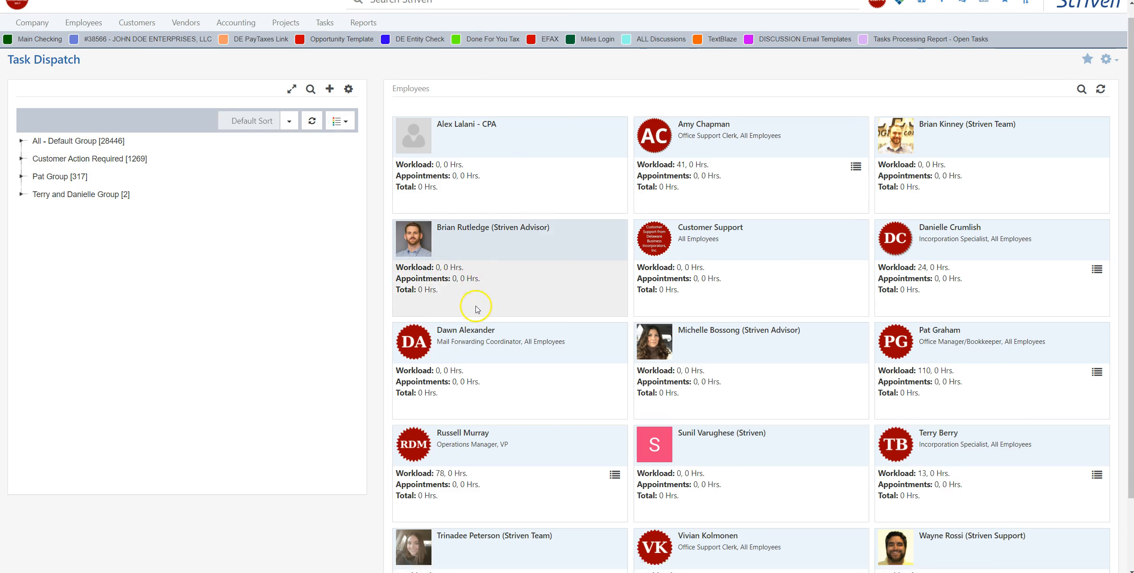
pyautogui.scroll(3, 800, 345)
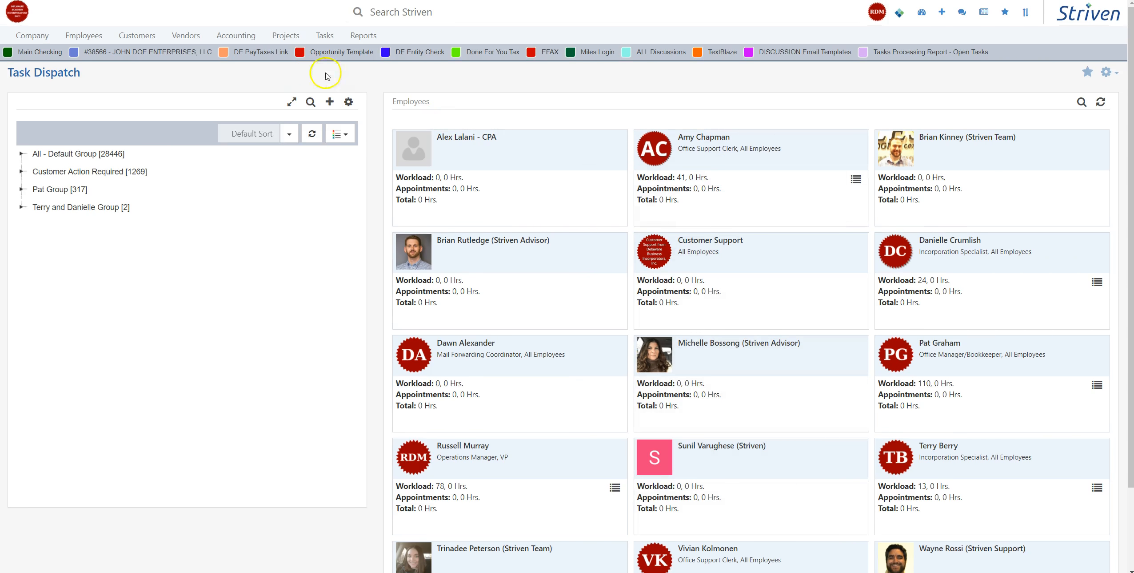
# Step: Open the Workload page to view its search filters and report columns, leaving the filters as they are
pyautogui.click(325, 35)
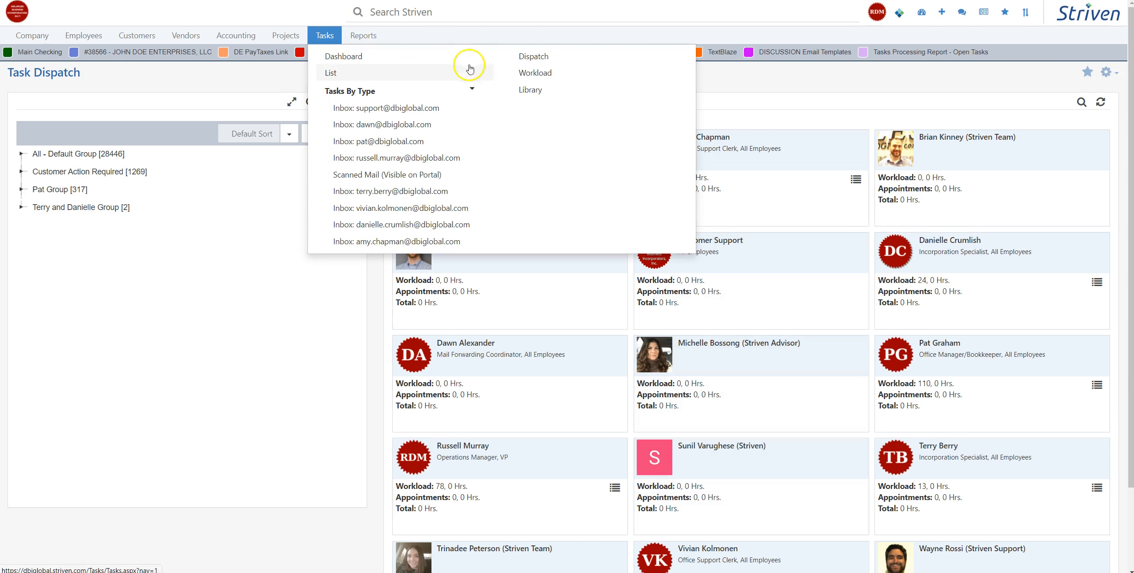
pyautogui.click(542, 73)
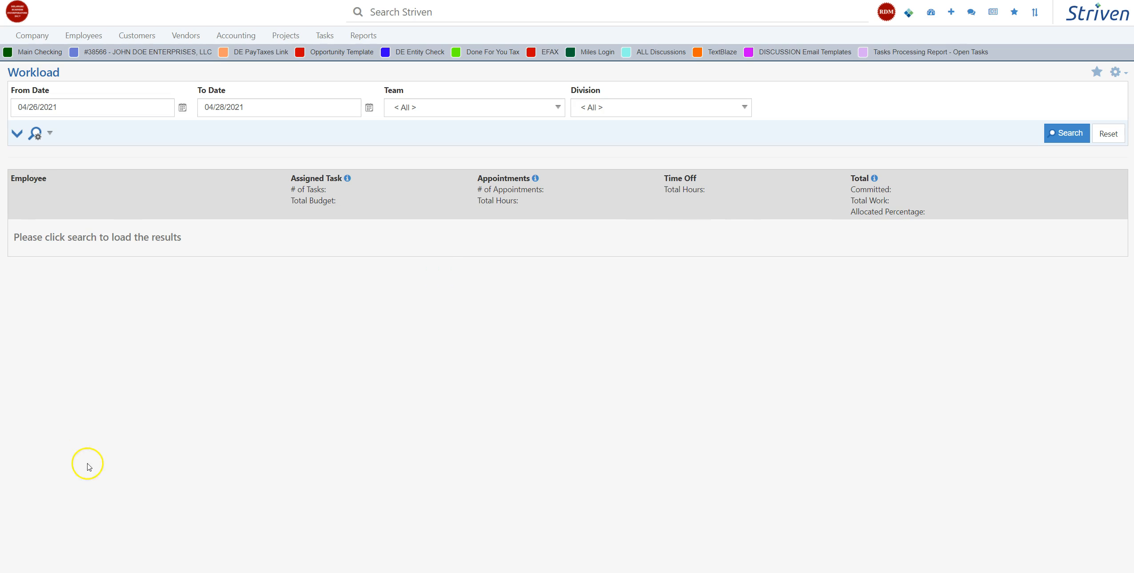
pyautogui.click(325, 36)
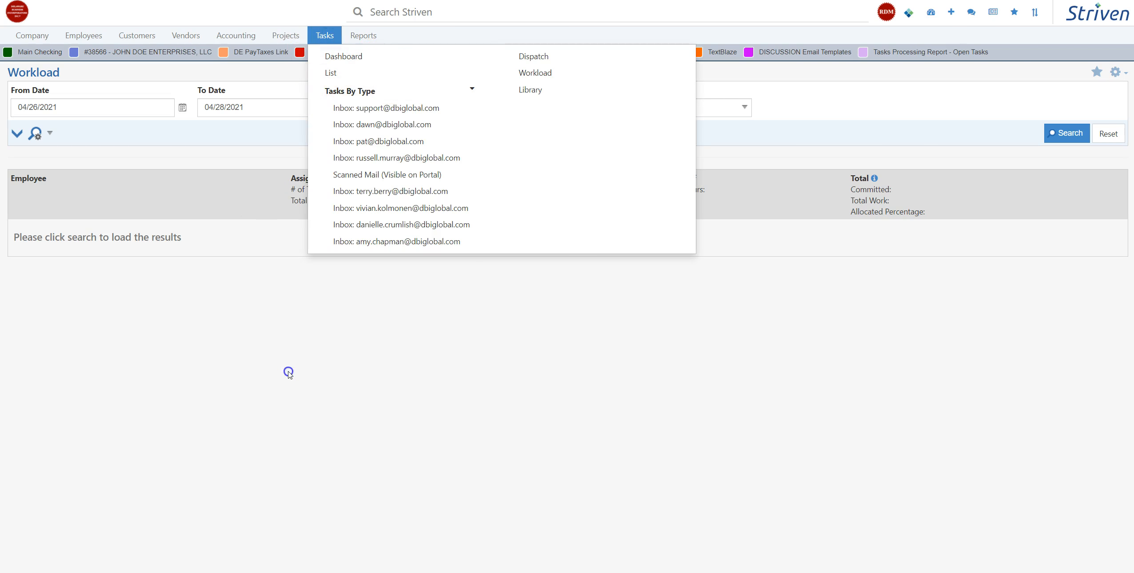
pyautogui.click(284, 372)
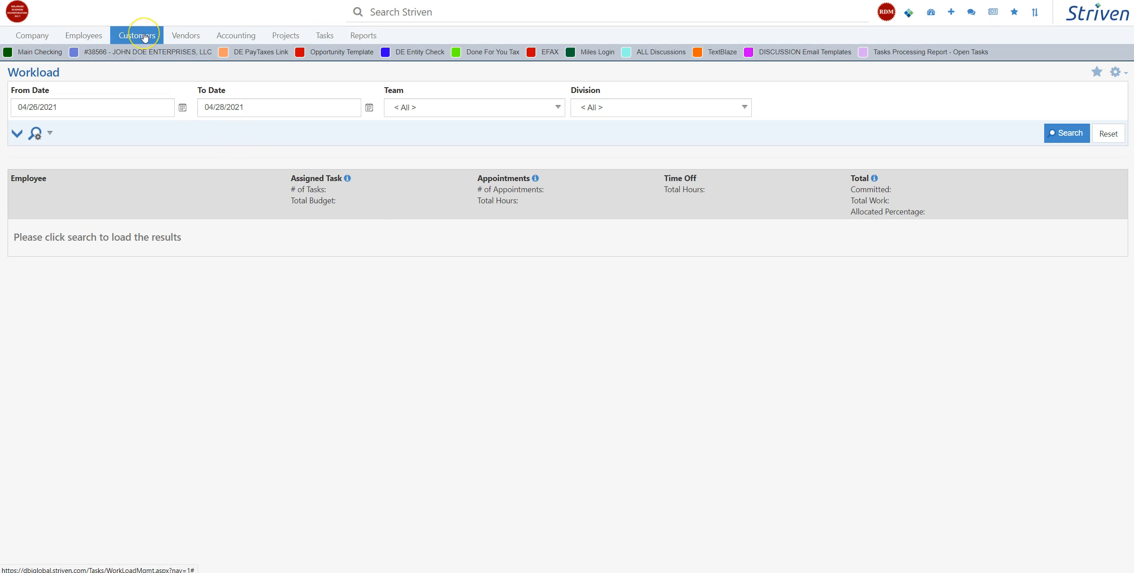